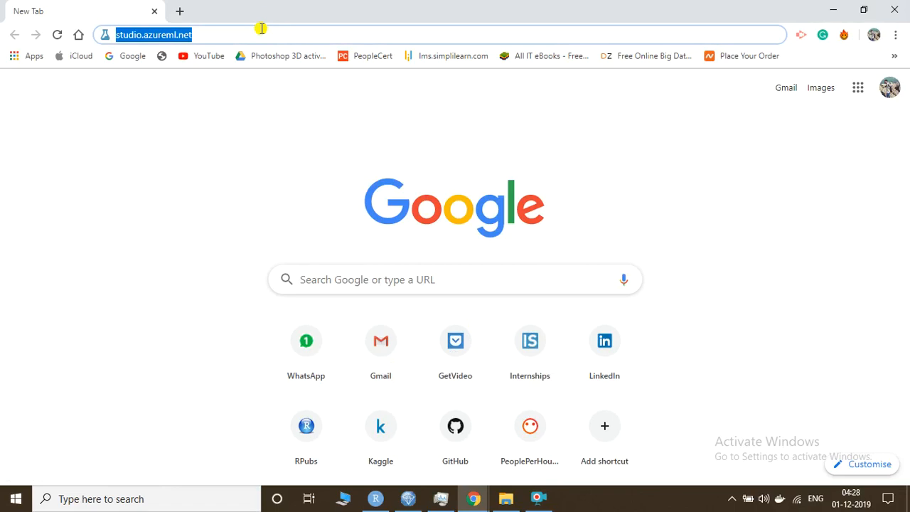
Load studio.azureml.net in Chrome using the address-bar autocomplete for 'stu'
{"action": "key", "text": "BackSpace"}
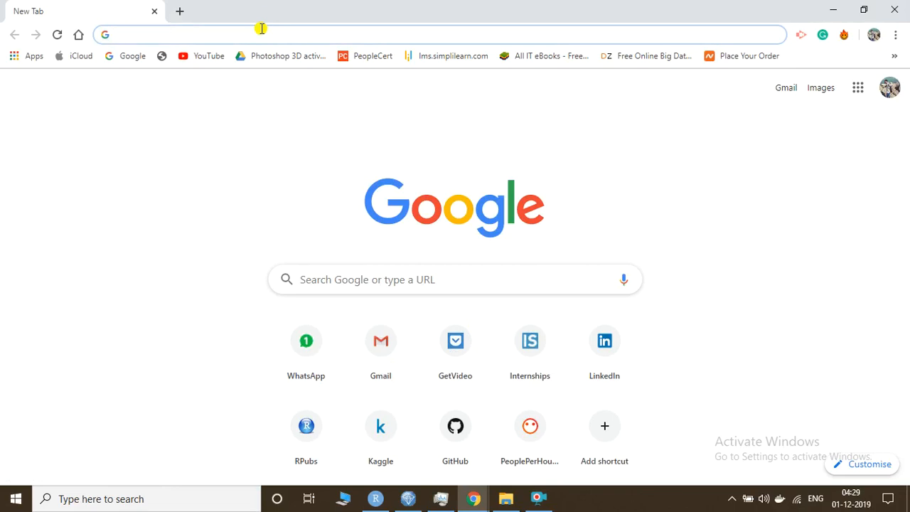
{"action": "type", "text": "studio.azureml.net"}
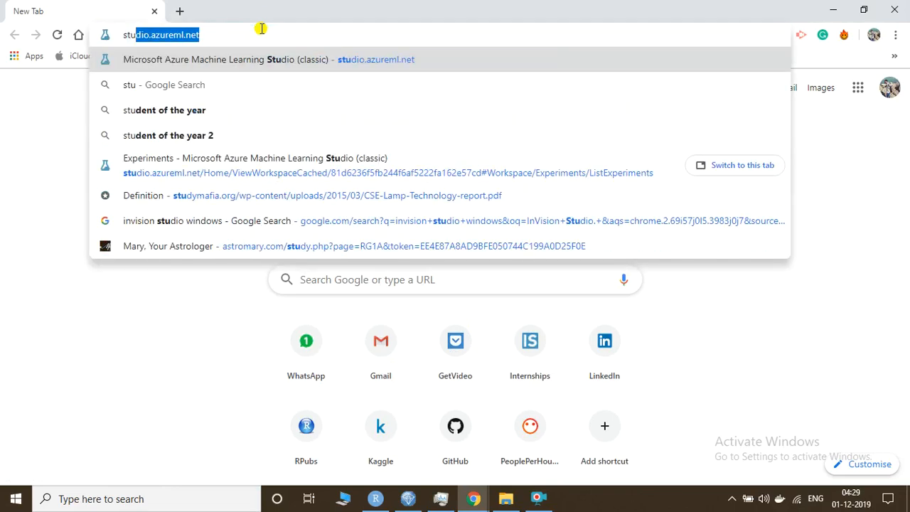
{"action": "key", "text": "Right"}
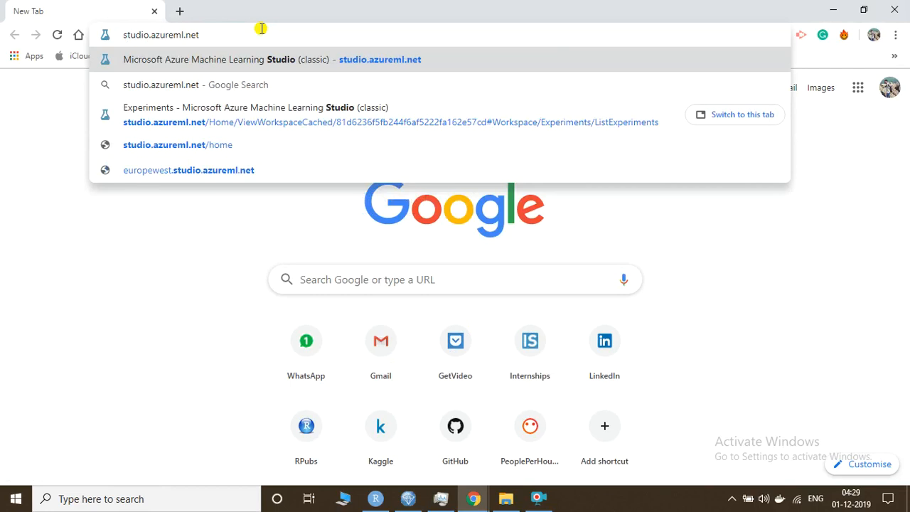
{"action": "key", "text": "Return"}
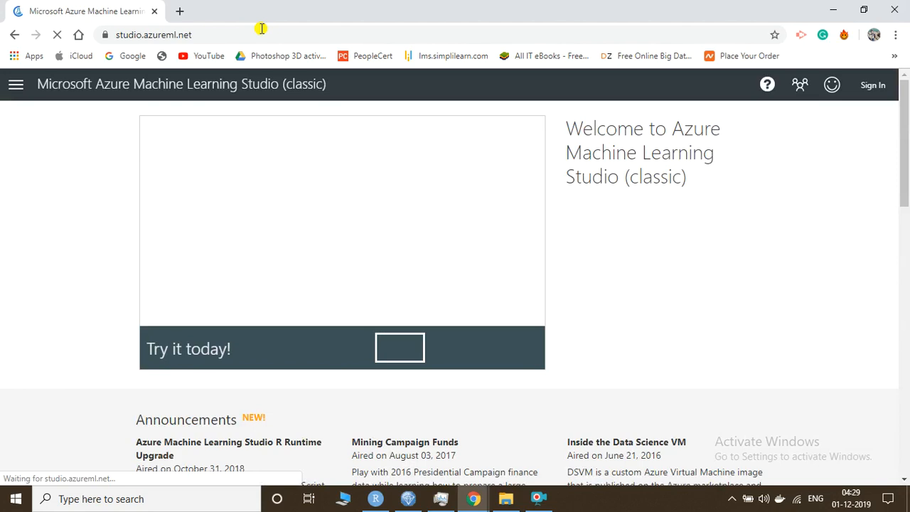
Sign in to Machine Learning Studio and close the new-item templates panel
{"action": "left_click", "coordinate": [877, 86]}
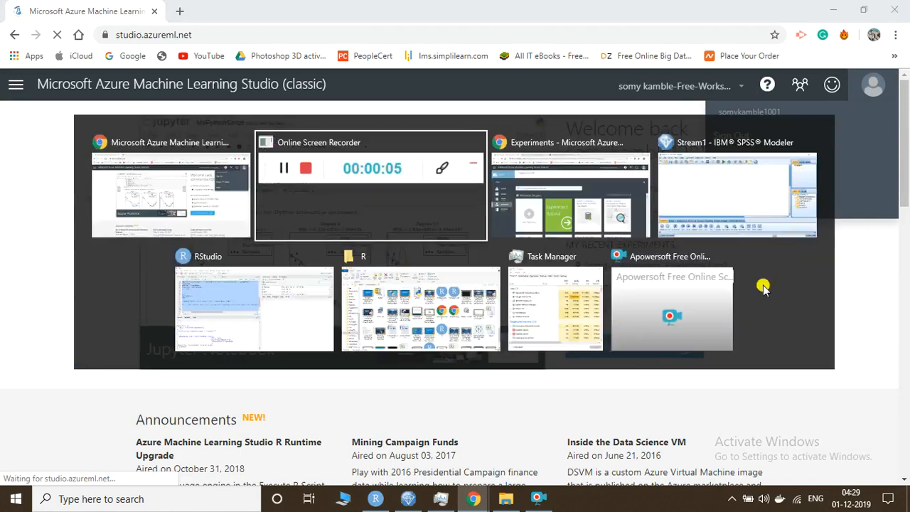
{"action": "key", "text": "alt+Tab"}
{"action": "key", "text": "alt+Tab"}
{"action": "mouse_move", "coordinate": [761, 288]}
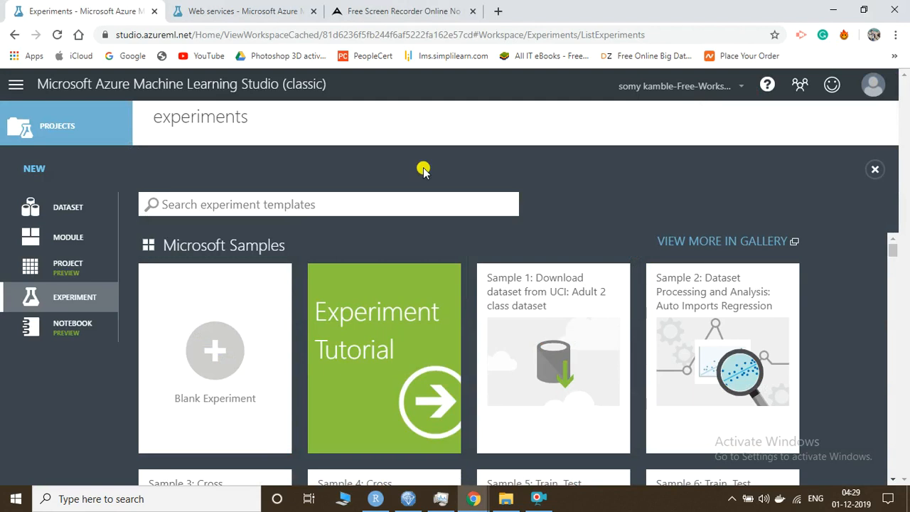
{"action": "left_click", "coordinate": [58, 126]}
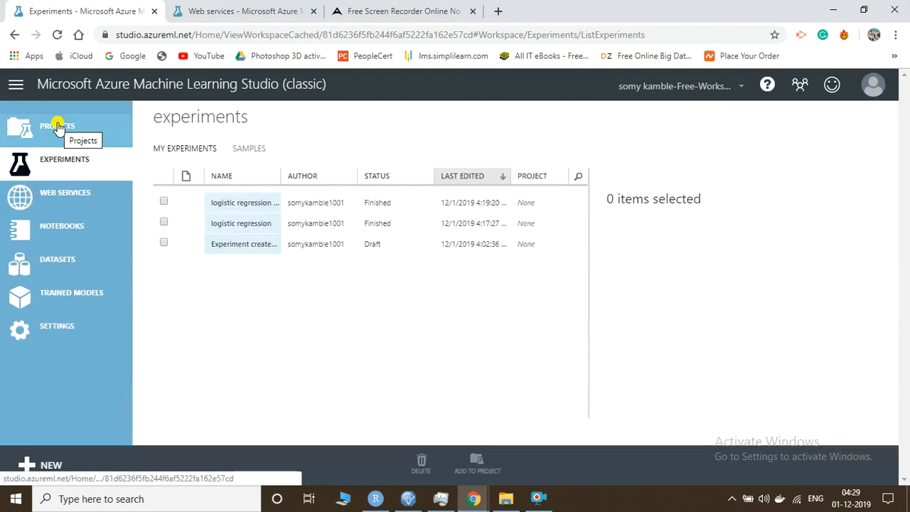
Look through the Projects list, then return to the Experiments list
{"action": "left_click", "coordinate": [58, 126]}
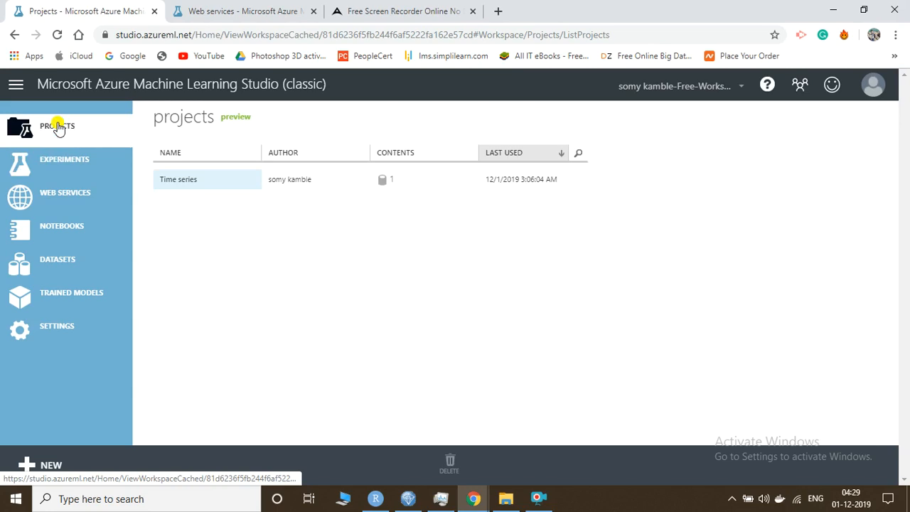
{"action": "left_click", "coordinate": [69, 158]}
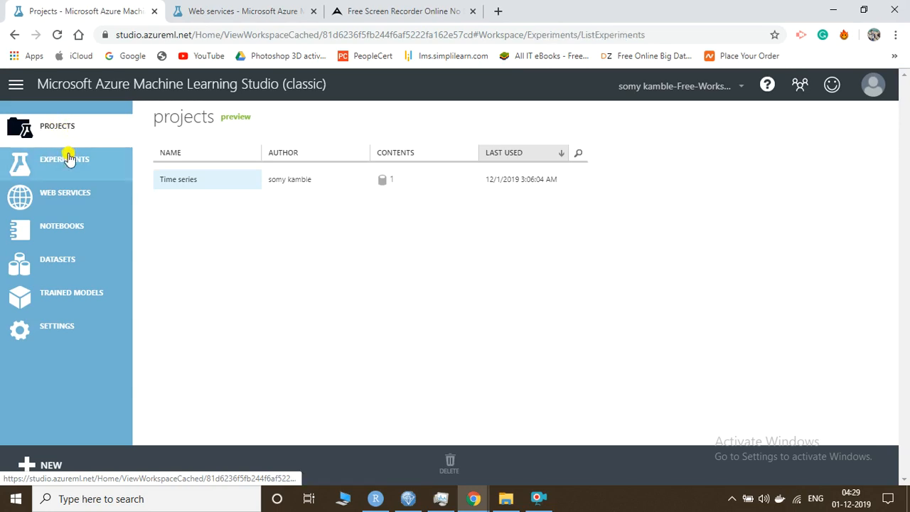
{"action": "key", "text": "alt+Tab"}
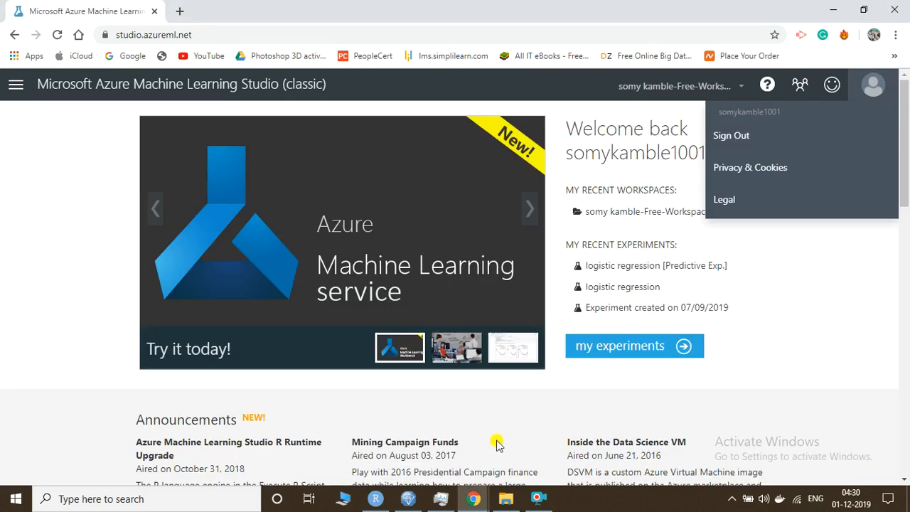
{"action": "left_click", "coordinate": [539, 500]}
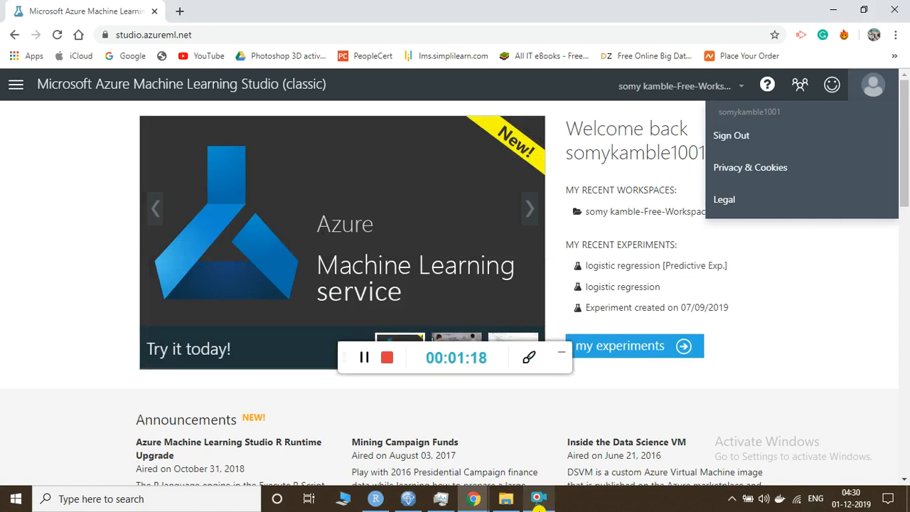
{"action": "key", "text": "alt+Tab"}
{"action": "key", "text": "alt+Tab"}
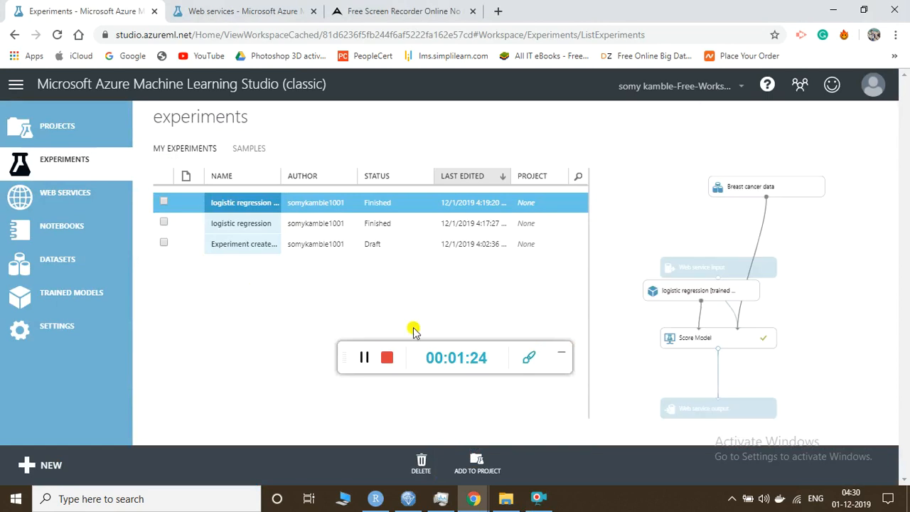
Create a Blank Experiment from + NEW, titled 'Experiment created on 01/12/2019'
{"action": "left_click", "coordinate": [562, 353]}
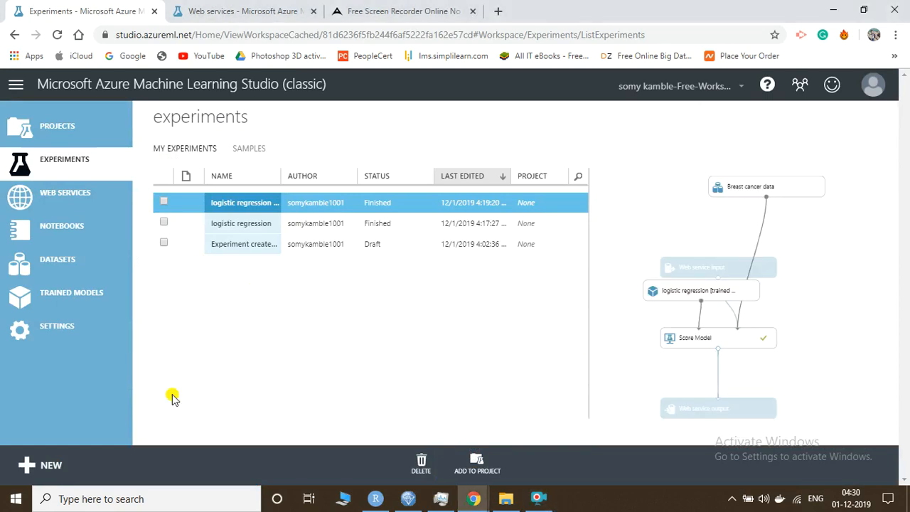
{"action": "left_click", "coordinate": [28, 465]}
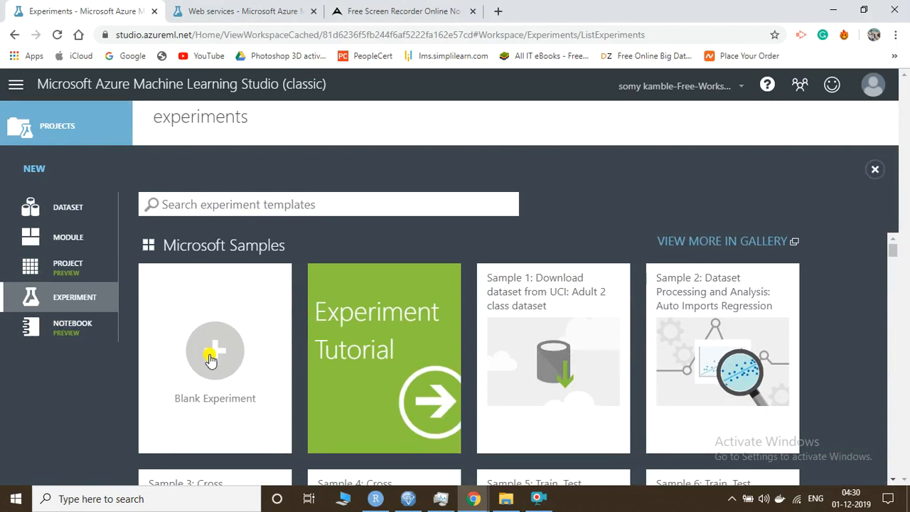
{"action": "left_click", "coordinate": [211, 359]}
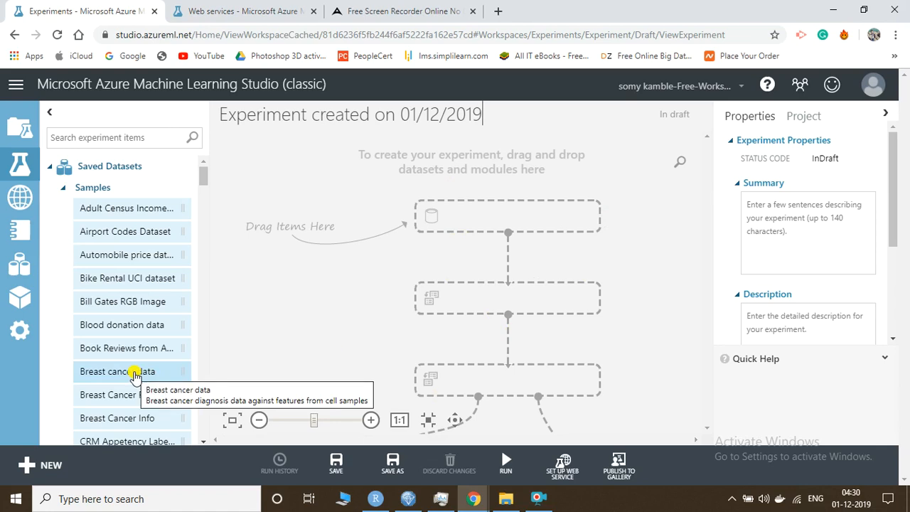
Place the Breast cancer data sample dataset on the canvas and bring up its actions
{"action": "left_click_drag", "start_coordinate": [135, 376], "coordinate": [419, 205]}
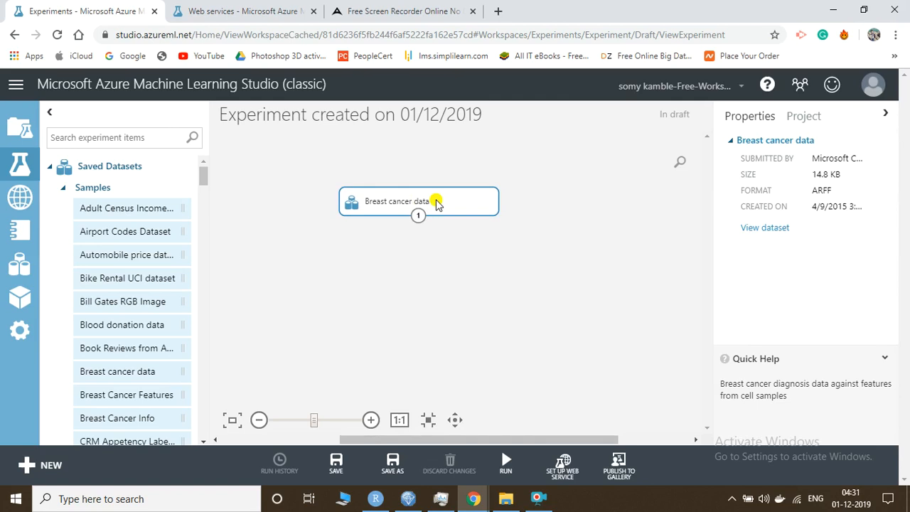
{"action": "right_click", "coordinate": [437, 204]}
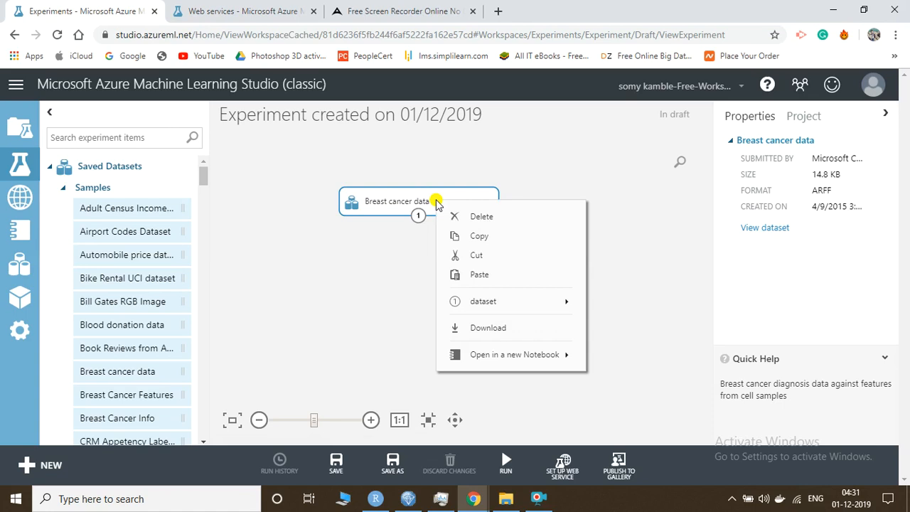
{"action": "mouse_move", "coordinate": [529, 308]}
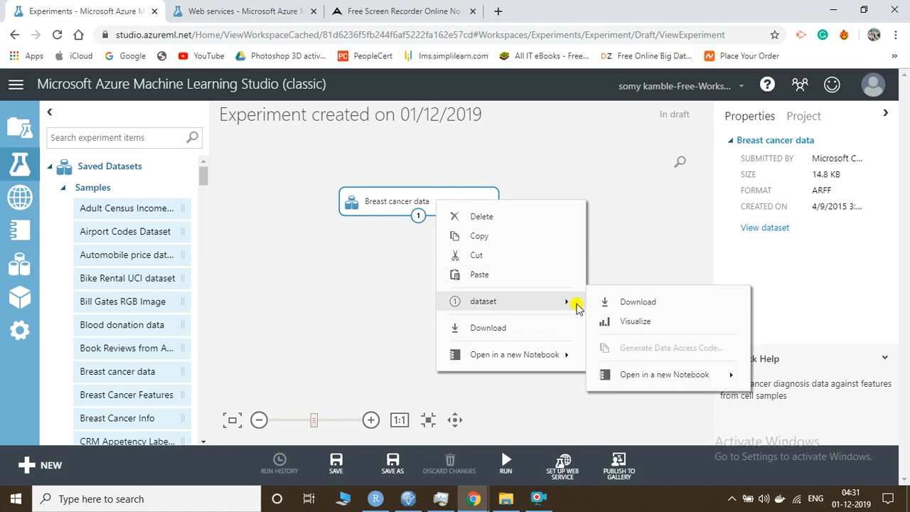
Visualize Breast cancer data (683 rows, 10 columns) and view the age column's statistics and histogram
{"action": "left_click", "coordinate": [605, 323]}
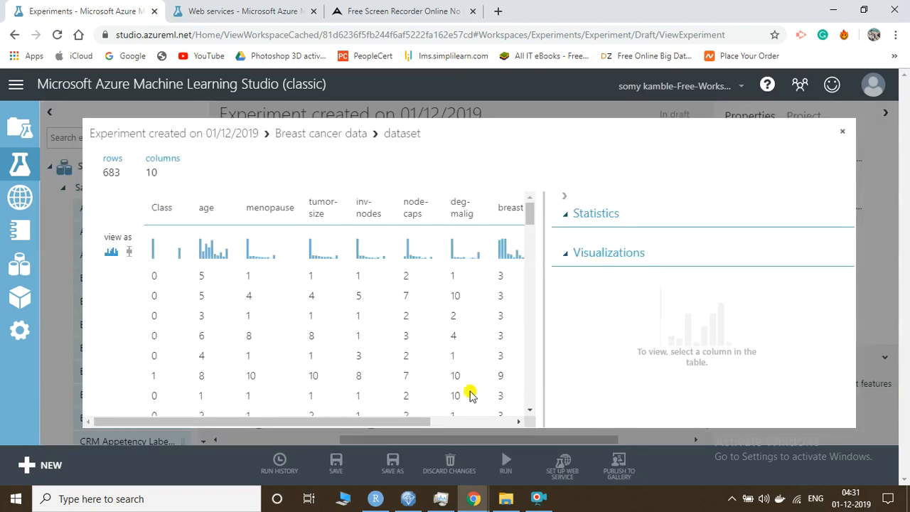
{"action": "scroll", "coordinate": [470, 355], "scroll_direction": "down", "scroll_amount": 1}
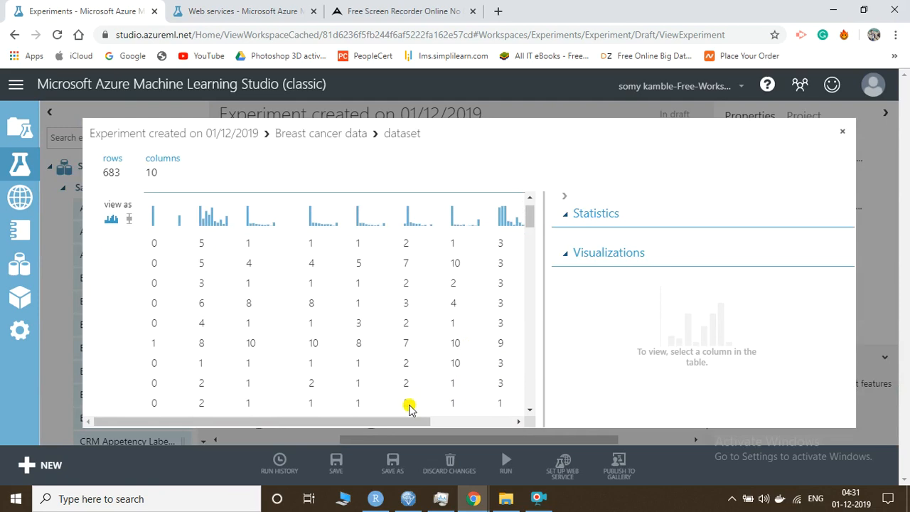
{"action": "left_click_drag", "start_coordinate": [390, 420], "coordinate": [461, 332]}
{"action": "scroll", "coordinate": [461, 332], "scroll_direction": "up", "scroll_amount": 5}
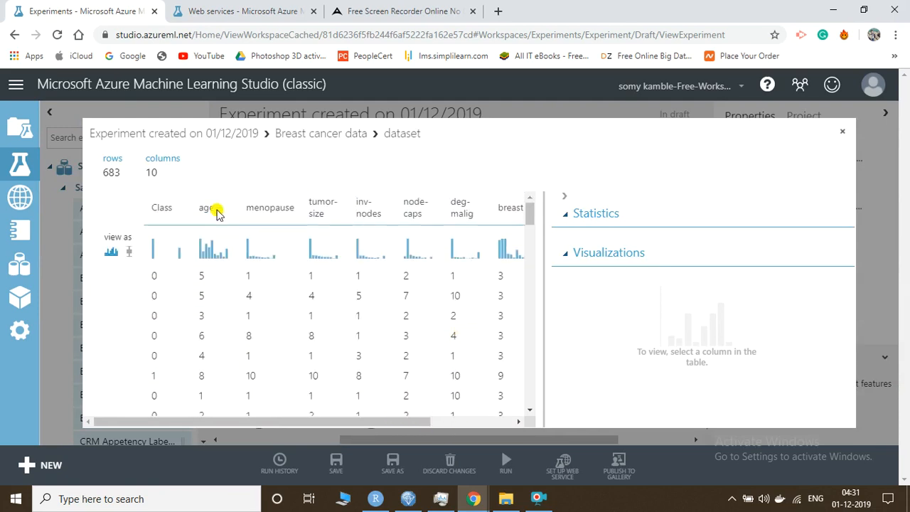
{"action": "left_click", "coordinate": [206, 253]}
{"action": "scroll", "coordinate": [669, 341], "scroll_direction": "down", "scroll_amount": 2}
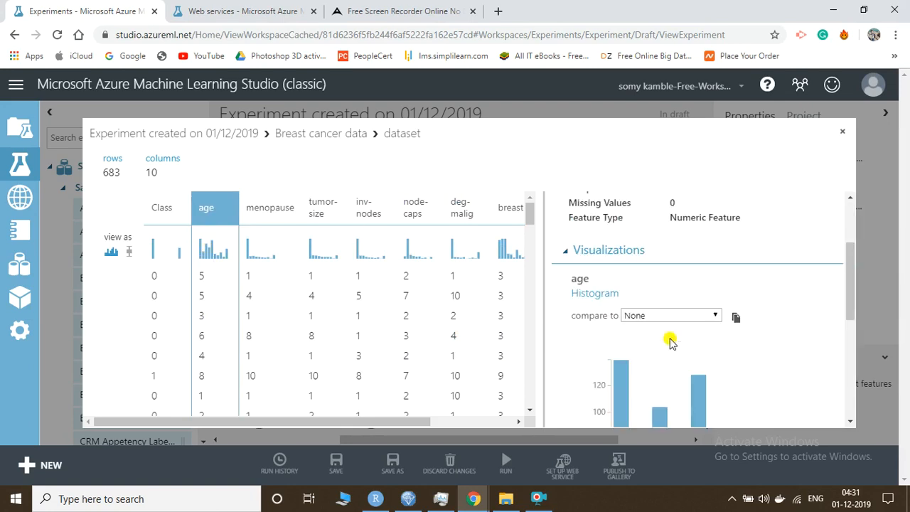
{"action": "scroll", "coordinate": [670, 341], "scroll_direction": "down", "scroll_amount": 4}
{"action": "scroll", "coordinate": [670, 340], "scroll_direction": "up", "scroll_amount": 2}
{"action": "scroll", "coordinate": [670, 340], "scroll_direction": "down", "scroll_amount": 3}
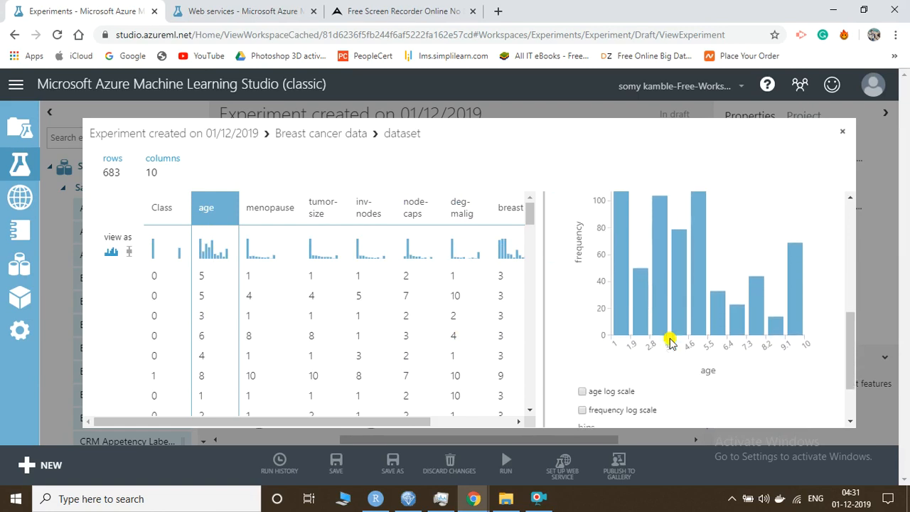
Inspect the Class column's value distribution, then close the visualization
{"action": "left_click", "coordinate": [163, 209]}
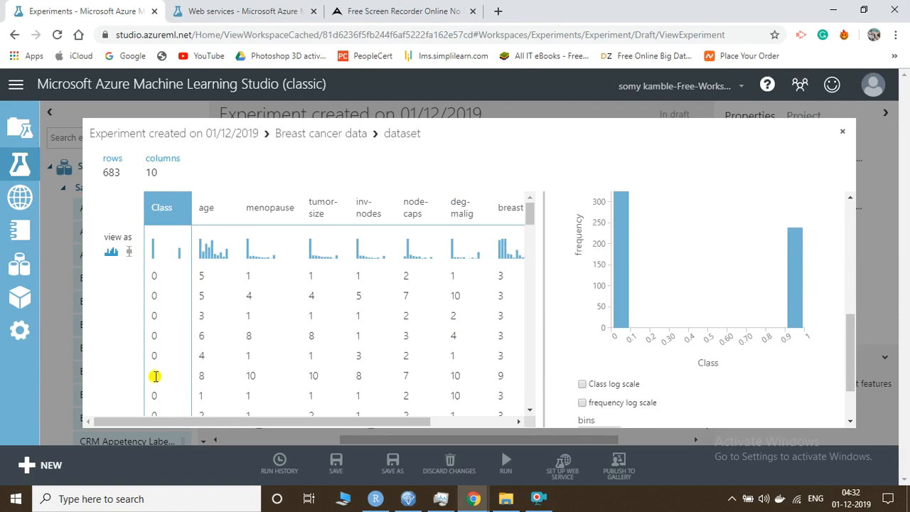
{"action": "double_click", "coordinate": [154, 276]}
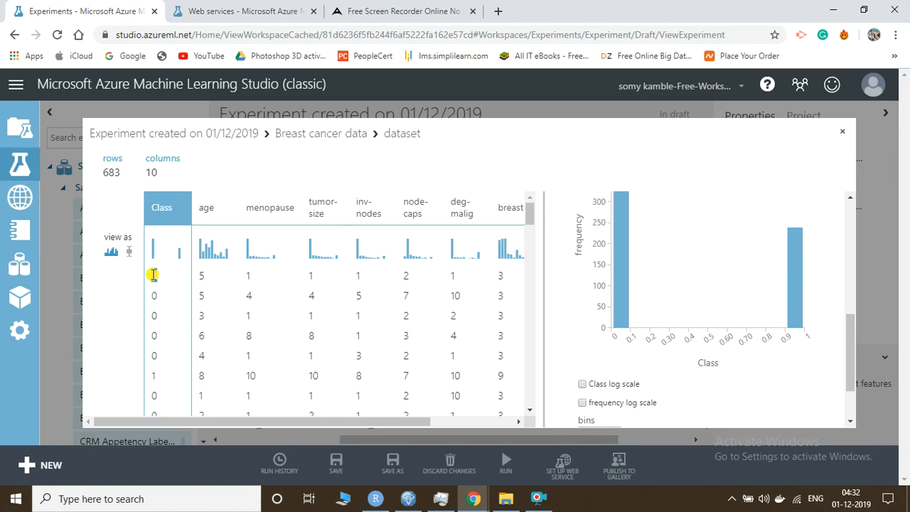
{"action": "left_click", "coordinate": [153, 375]}
{"action": "scroll", "coordinate": [603, 328], "scroll_direction": "down", "scroll_amount": 1}
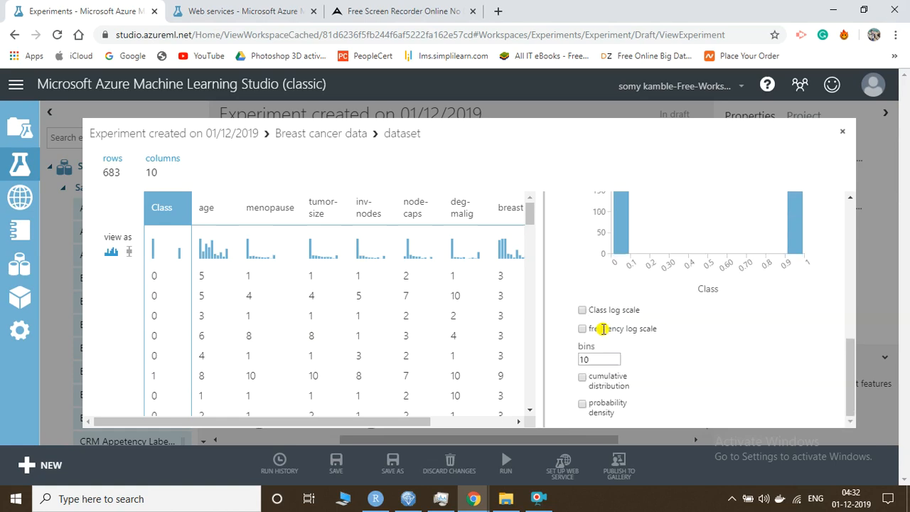
{"action": "scroll", "coordinate": [603, 329], "scroll_direction": "up", "scroll_amount": 3}
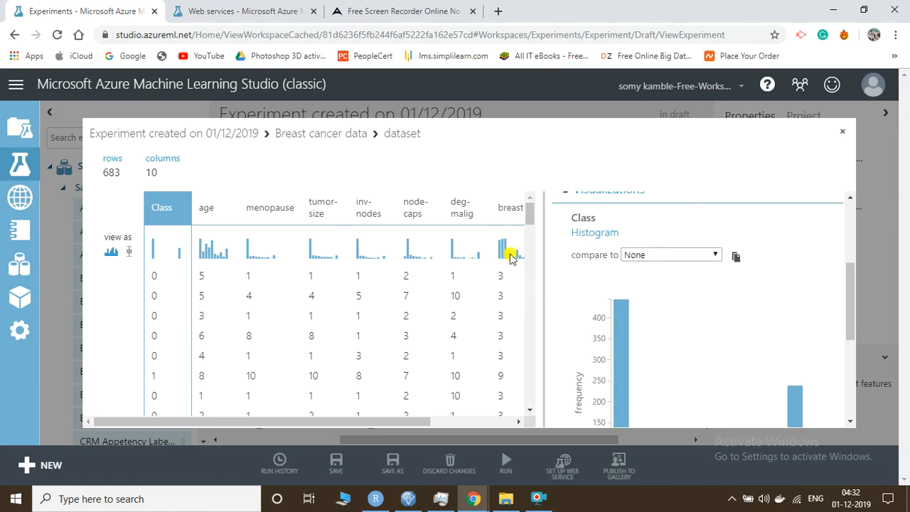
{"action": "left_click", "coordinate": [840, 137]}
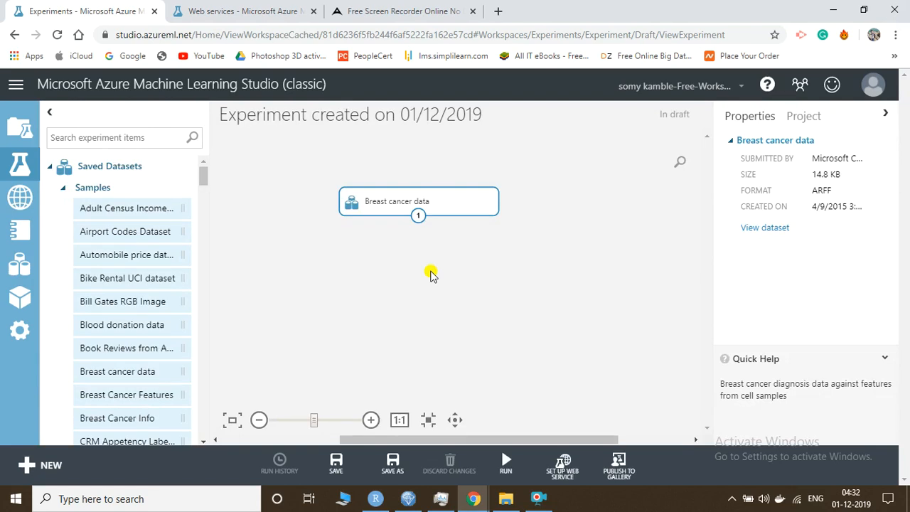
Move Breast cancer data higher, search 'split', and place Split Data below it
{"action": "left_click_drag", "start_coordinate": [436, 198], "coordinate": [431, 157]}
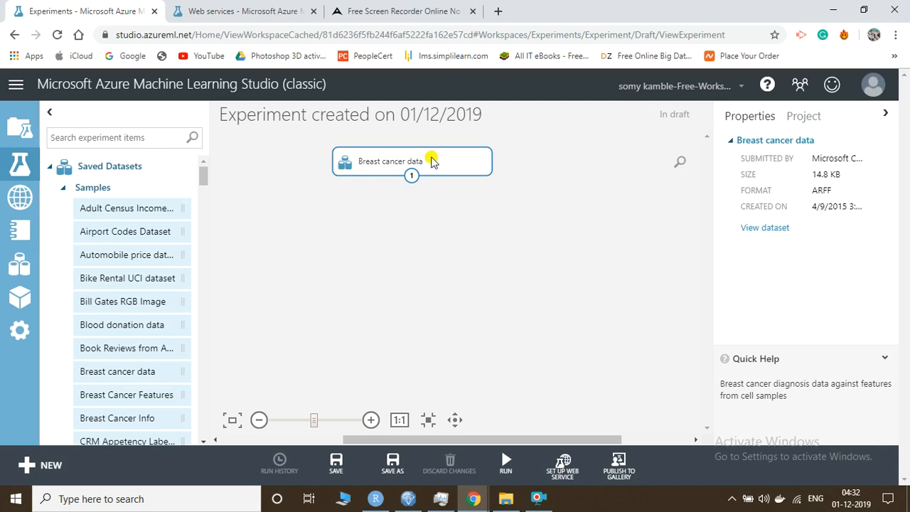
{"action": "left_click", "coordinate": [140, 138]}
{"action": "type", "text": "s"}
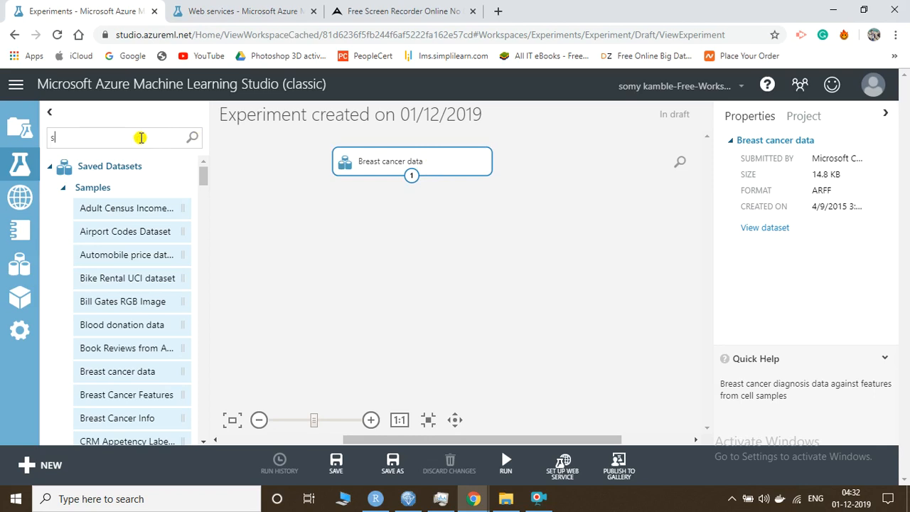
{"action": "type", "text": "plit"}
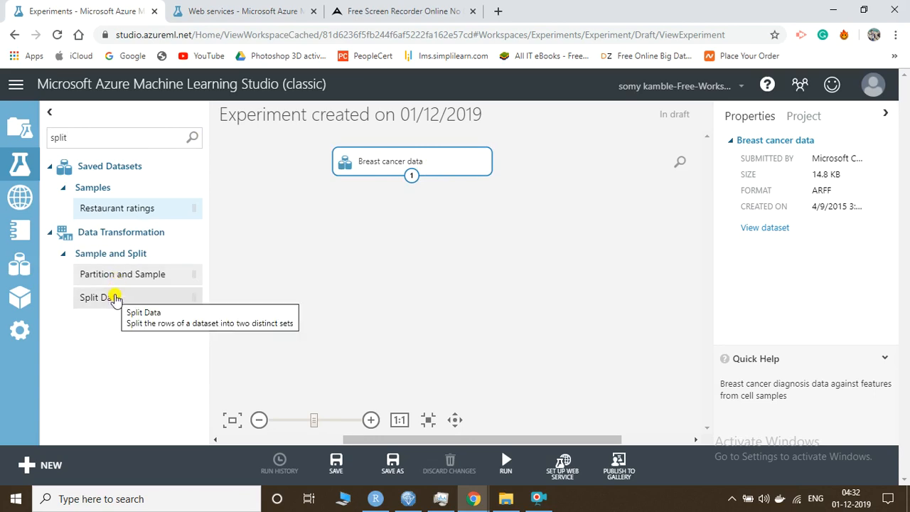
{"action": "left_click_drag", "start_coordinate": [115, 297], "coordinate": [486, 228]}
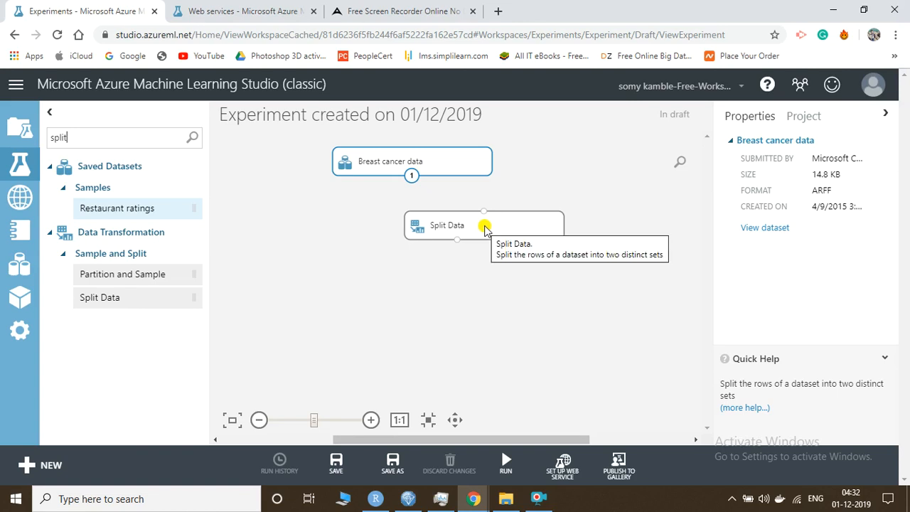
Connect Breast cancer data to Split Data, keeping the Split Rows mode
{"action": "left_click", "coordinate": [484, 228]}
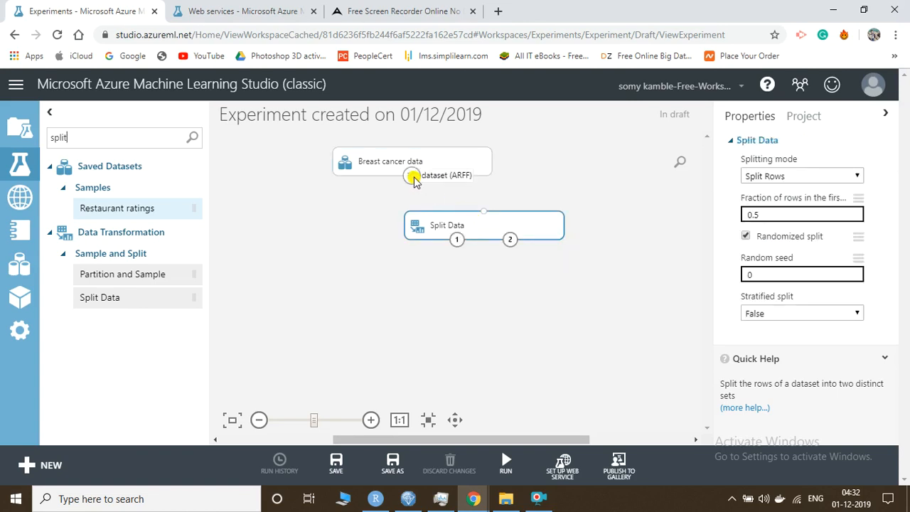
{"action": "left_click_drag", "start_coordinate": [413, 177], "coordinate": [483, 211]}
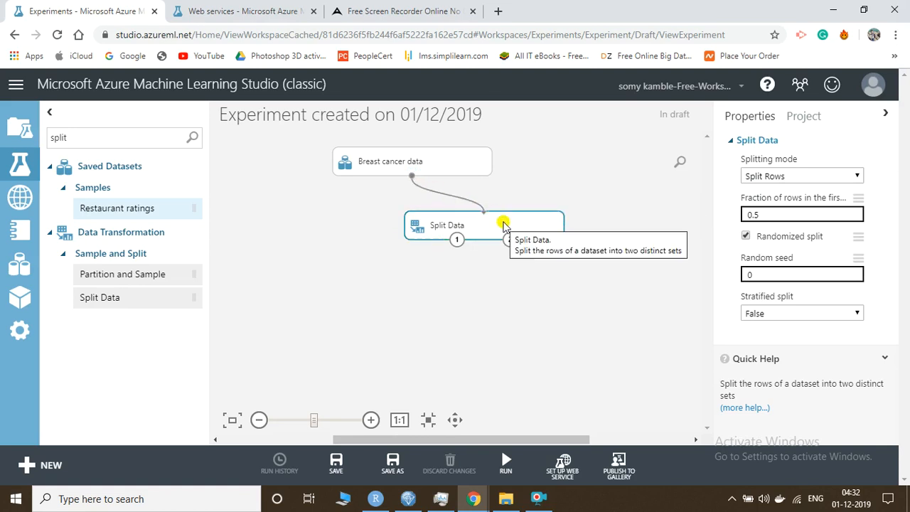
{"action": "left_click", "coordinate": [793, 183]}
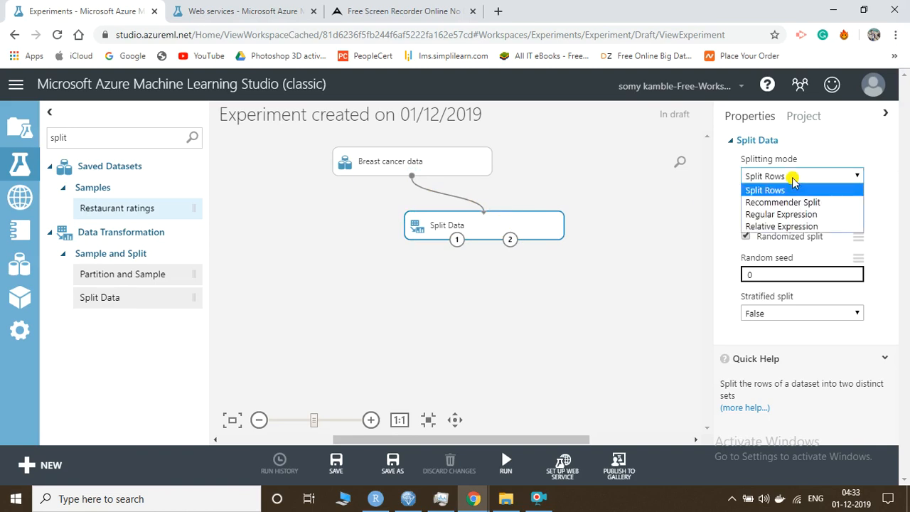
{"action": "left_click", "coordinate": [794, 181]}
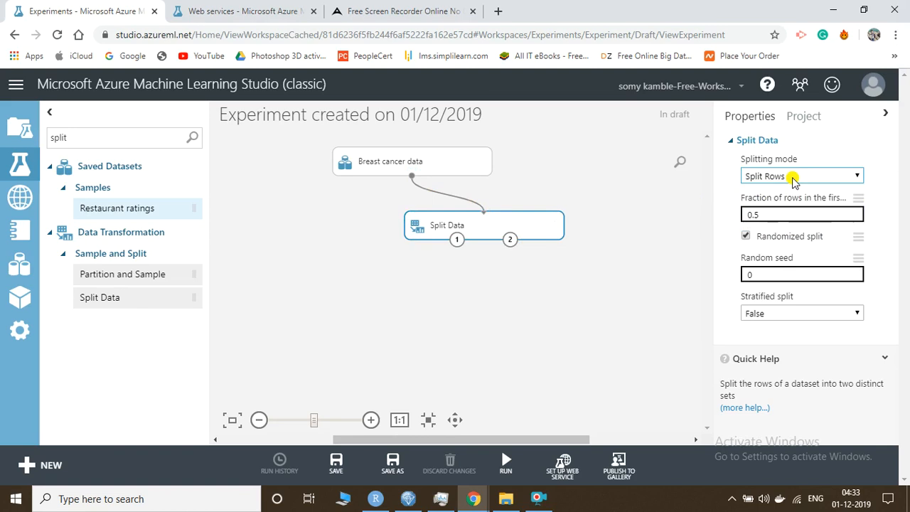
Set Split Data's fraction of rows to 0.8 and random seed to 123
{"action": "left_click", "coordinate": [773, 214]}
{"action": "key", "text": "BackSpace"}
{"action": "type", "text": "8"}
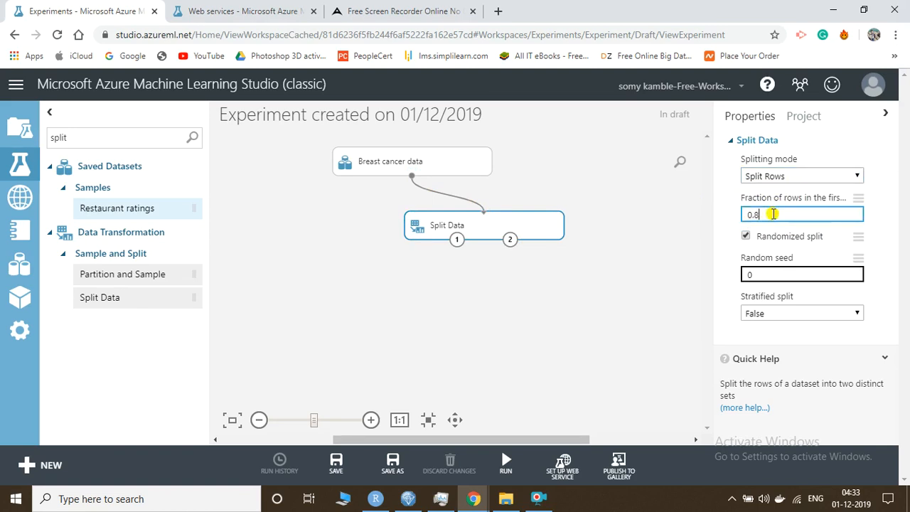
{"action": "left_click", "coordinate": [762, 273]}
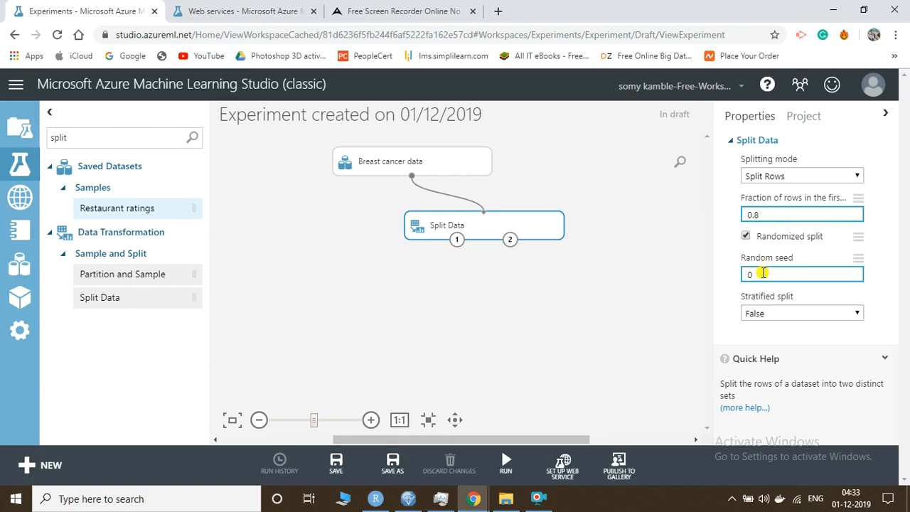
{"action": "key", "text": "BackSpace"}
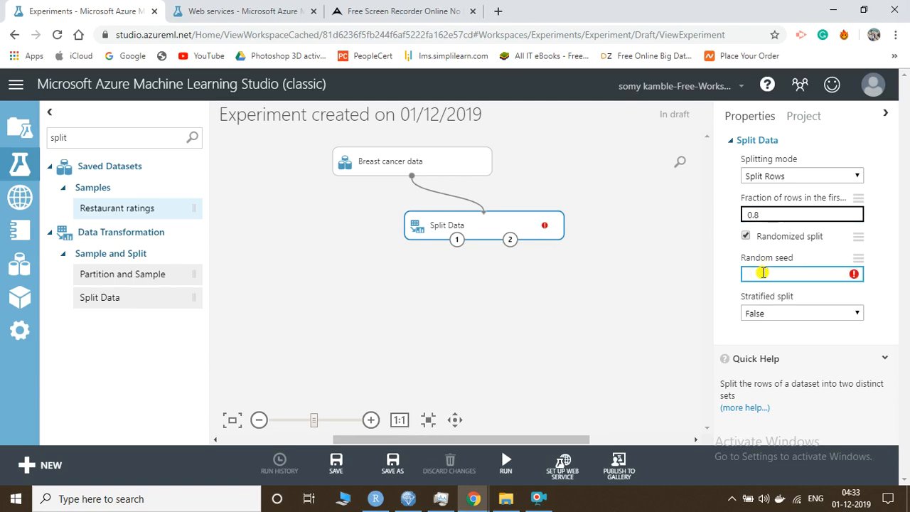
{"action": "type", "text": "123"}
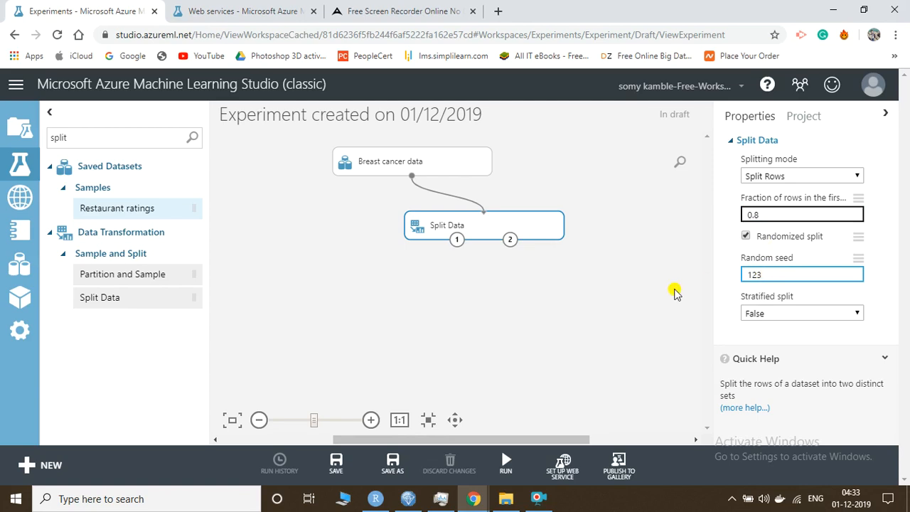
{"action": "scroll", "coordinate": [673, 288], "scroll_direction": "down", "scroll_amount": 1}
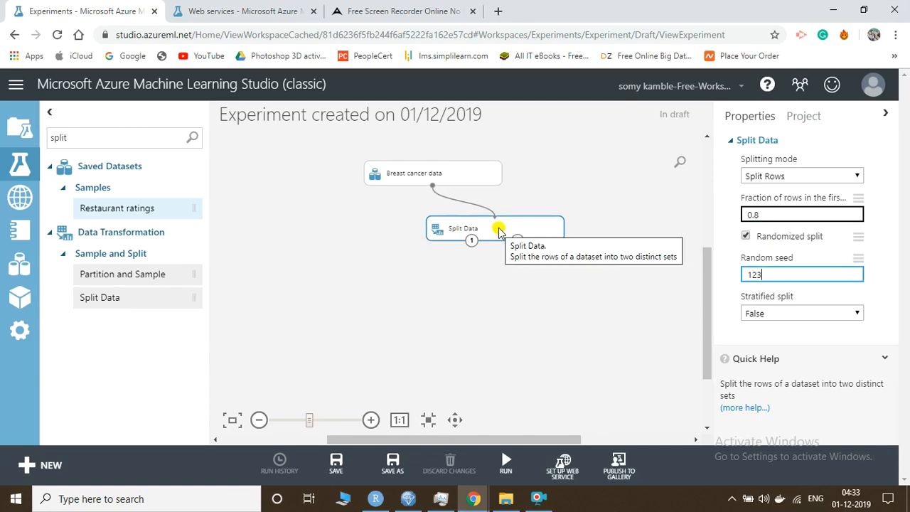
{"action": "left_click", "coordinate": [155, 139]}
Search 'reg' and place Two-Class Logistic Regression left of Split Data
{"action": "key", "text": "ctrl+a"}
{"action": "key", "text": "BackSpace"}
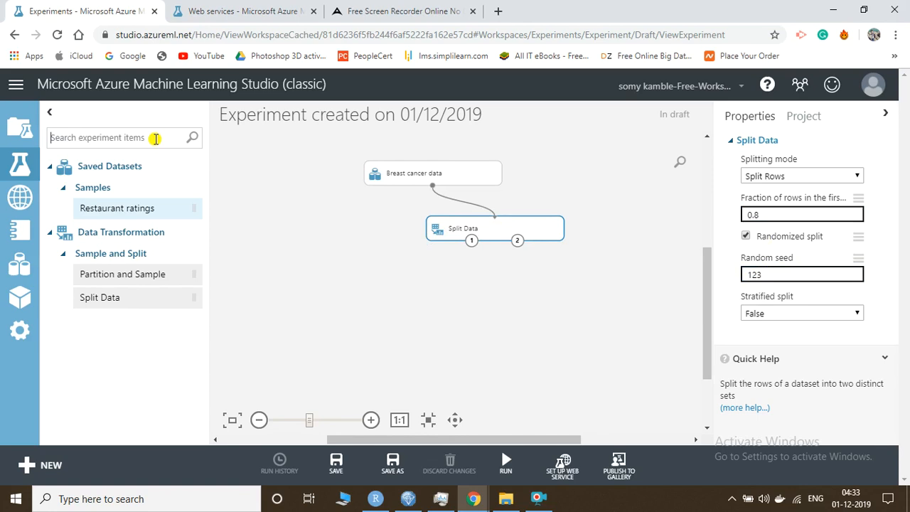
{"action": "type", "text": "tr"}
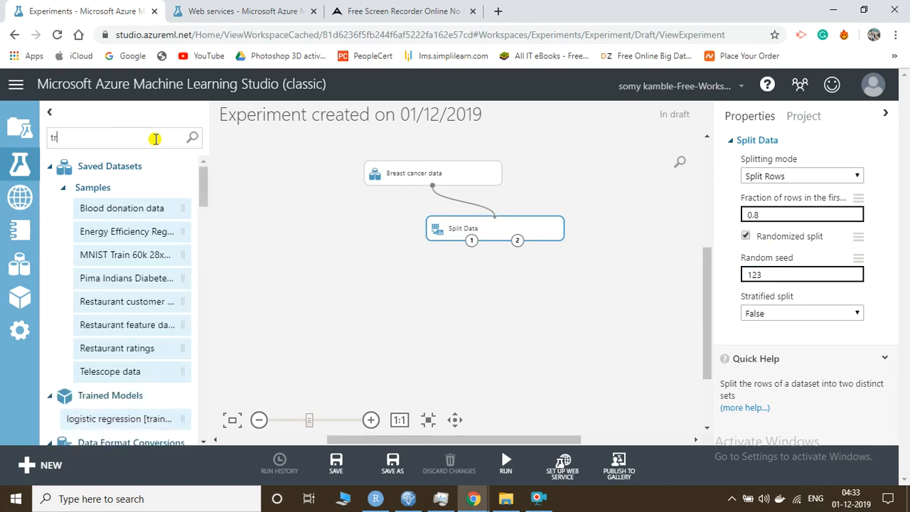
{"action": "key", "text": "BackSpace"}
{"action": "key", "text": "BackSpace"}
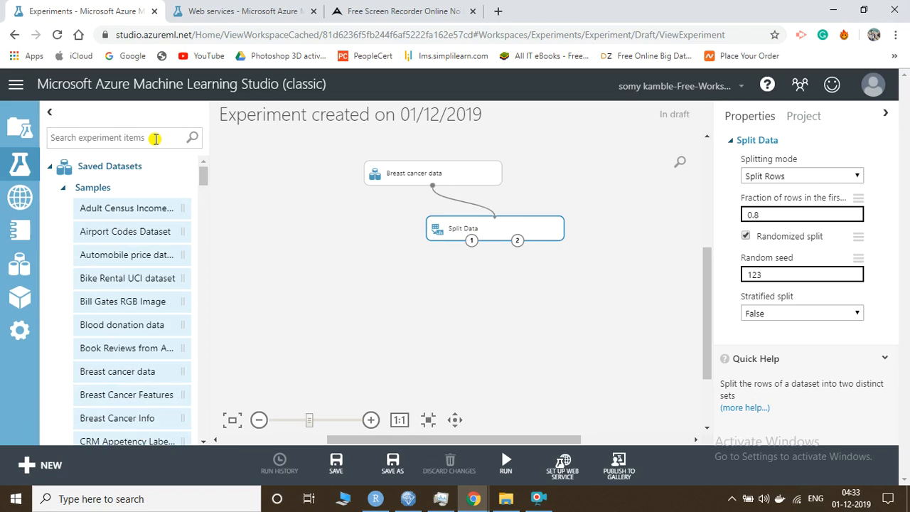
{"action": "type", "text": "reg"}
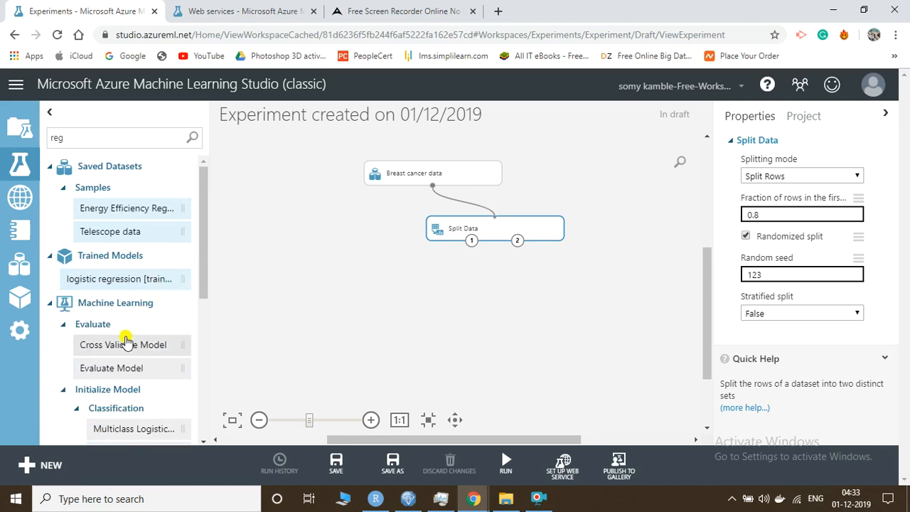
{"action": "scroll", "coordinate": [125, 341], "scroll_direction": "down", "scroll_amount": 3}
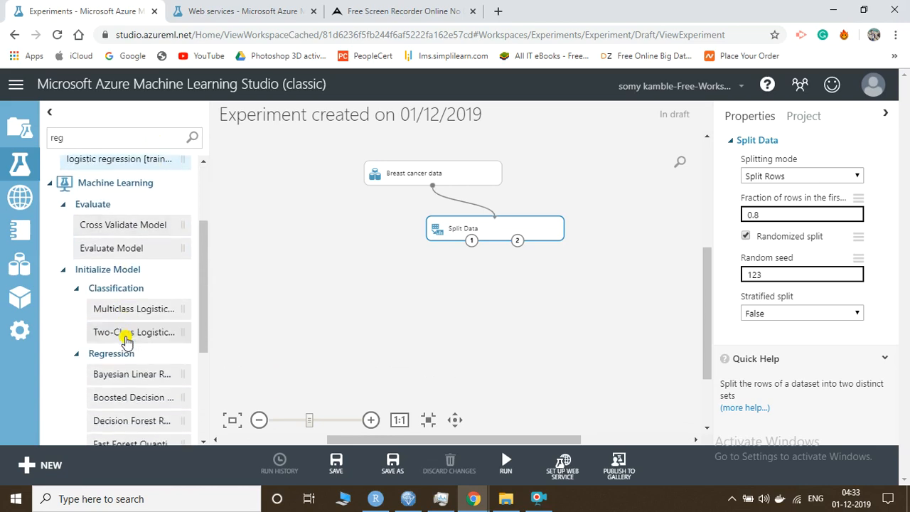
{"action": "scroll", "coordinate": [126, 342], "scroll_direction": "down", "scroll_amount": 2}
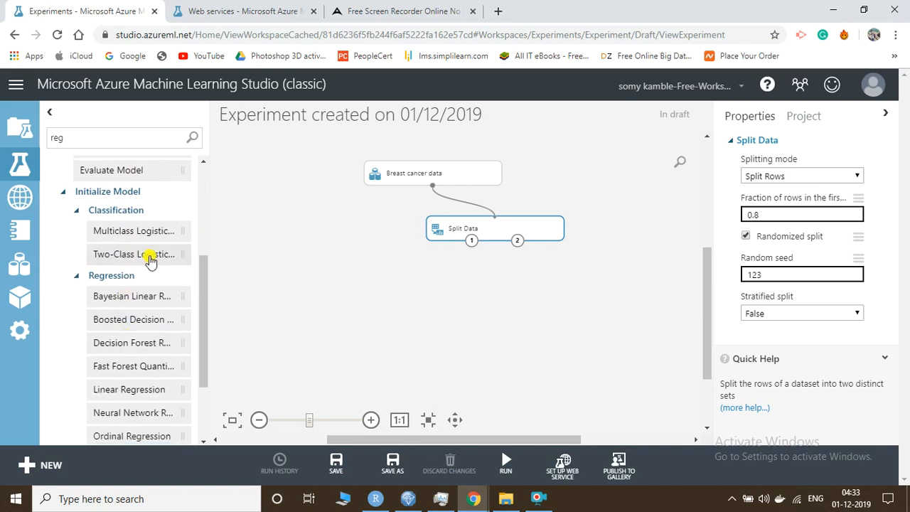
{"action": "left_click_drag", "start_coordinate": [142, 258], "coordinate": [319, 256]}
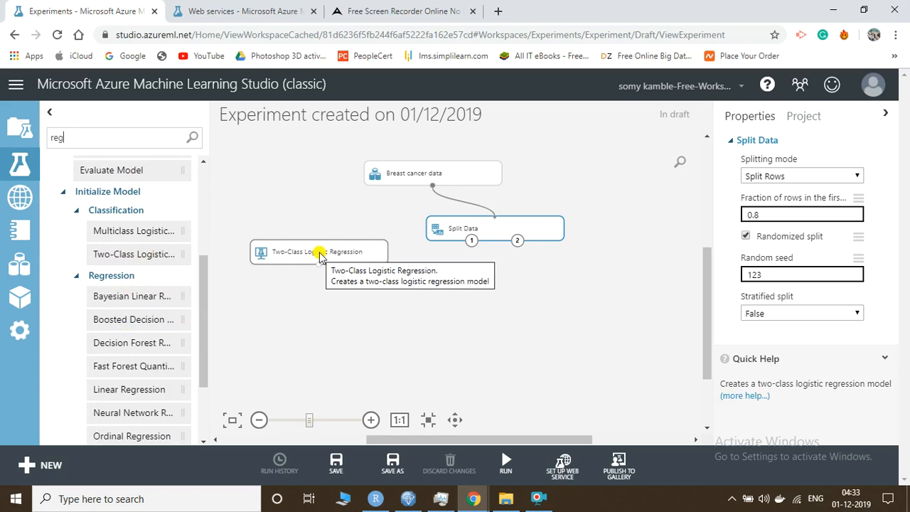
{"action": "left_click", "coordinate": [319, 257]}
{"action": "double_click", "coordinate": [144, 140]}
{"action": "key", "text": "BackSpace"}
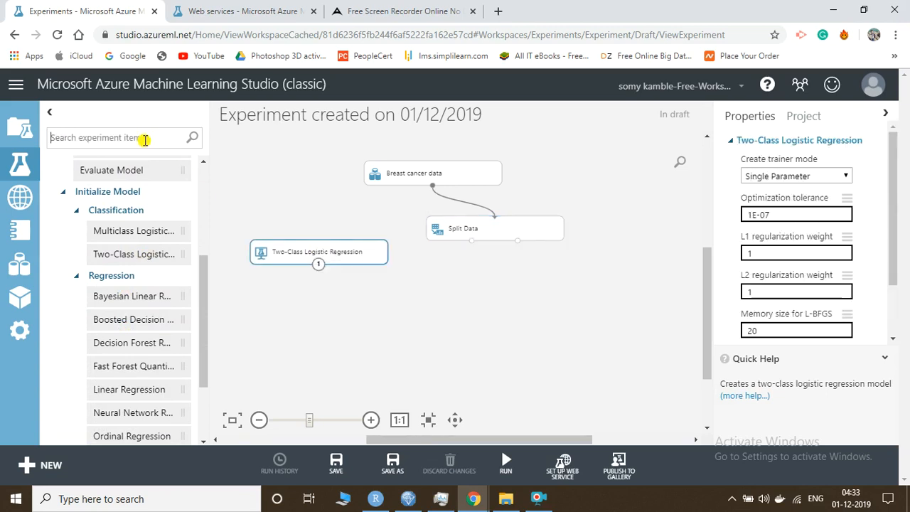
Search 'train' and place Train Model below the logistic regression module
{"action": "type", "text": "tr"}
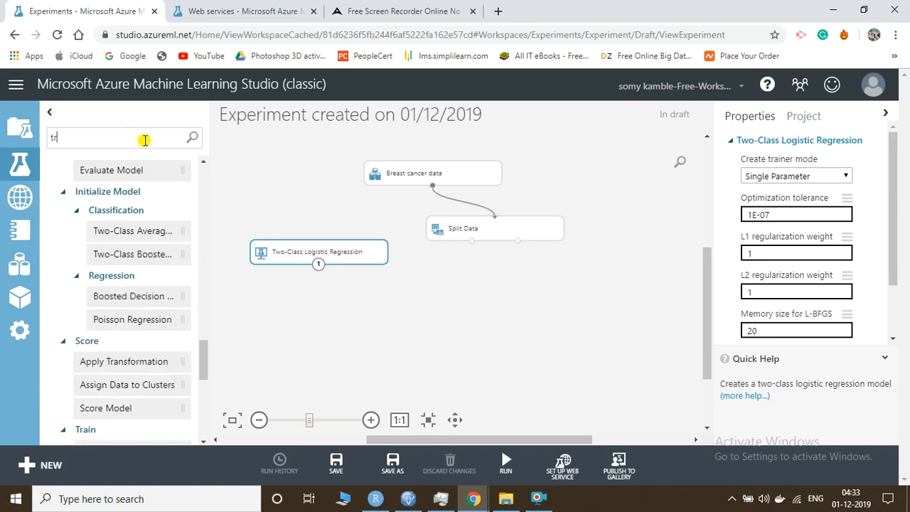
{"action": "type", "text": "ain"}
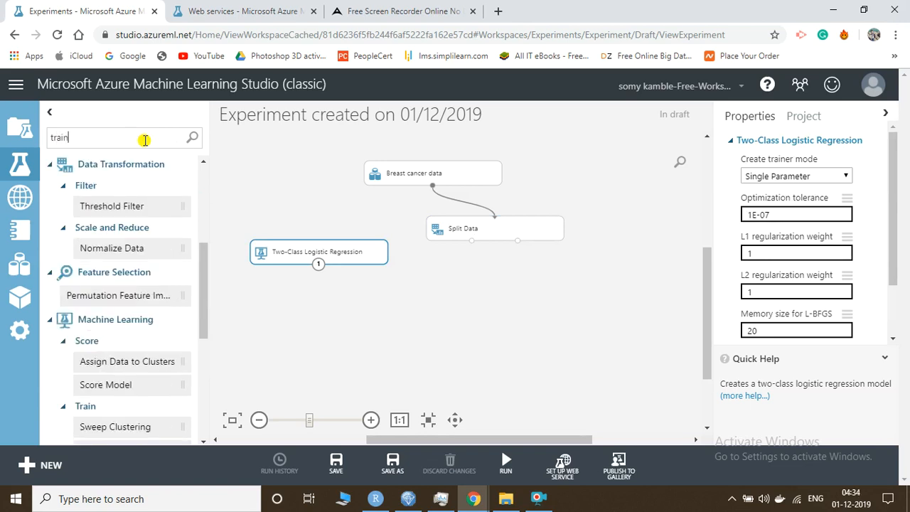
{"action": "scroll", "coordinate": [116, 285], "scroll_direction": "down", "scroll_amount": 2}
{"action": "scroll", "coordinate": [115, 284], "scroll_direction": "down", "scroll_amount": 2}
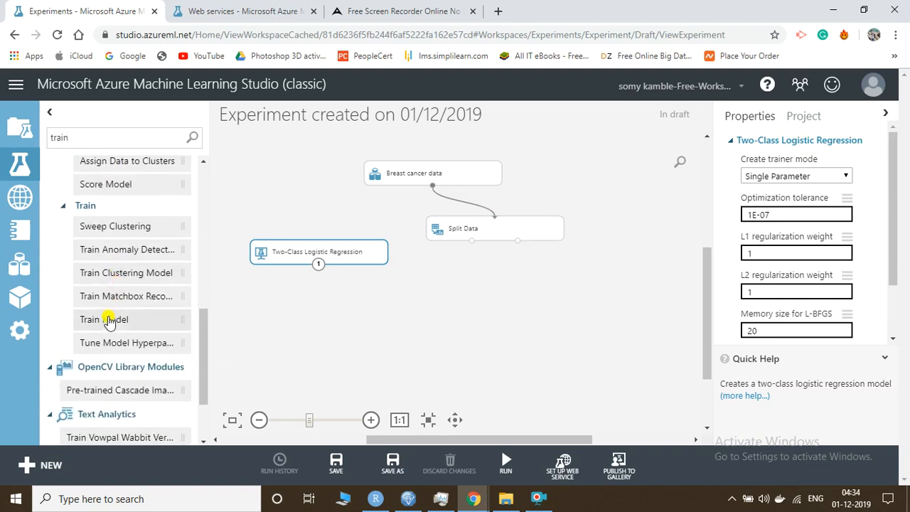
{"action": "left_click", "coordinate": [109, 322]}
{"action": "left_click_drag", "start_coordinate": [109, 321], "coordinate": [519, 297]}
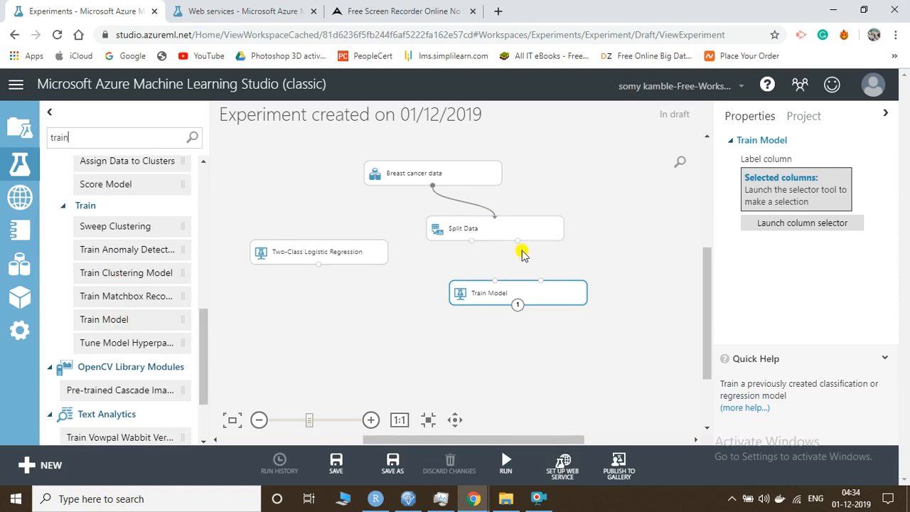
{"action": "left_click_drag", "start_coordinate": [515, 288], "coordinate": [381, 303]}
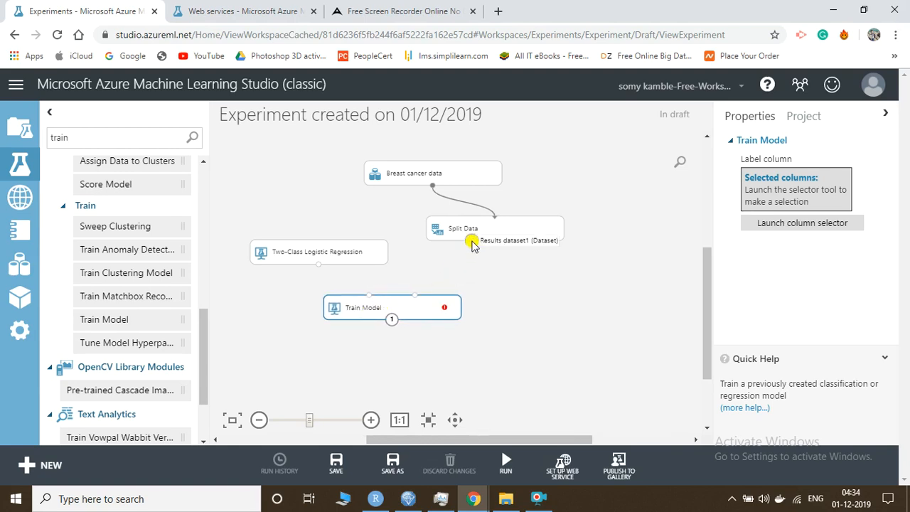
Connect Split Data's first output and the logistic regression model into Train Model
{"action": "left_click_drag", "start_coordinate": [473, 243], "coordinate": [416, 299]}
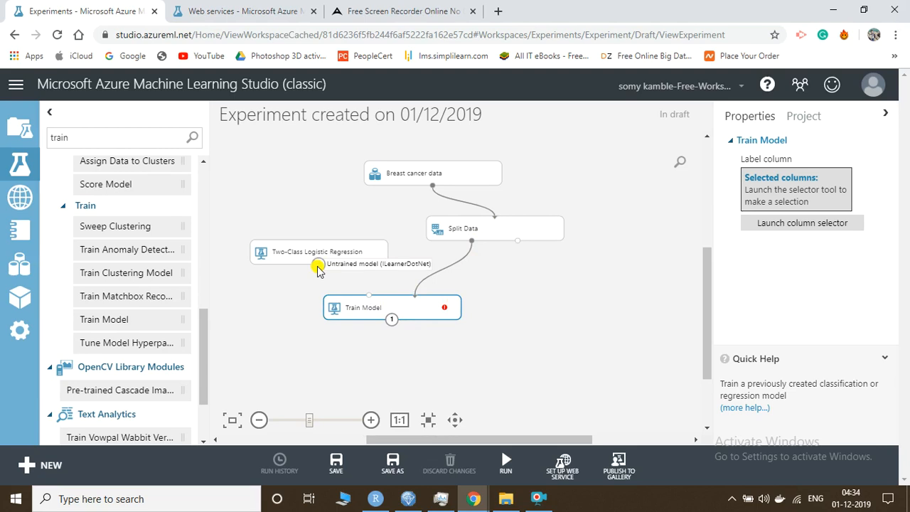
{"action": "left_click_drag", "start_coordinate": [318, 268], "coordinate": [371, 302]}
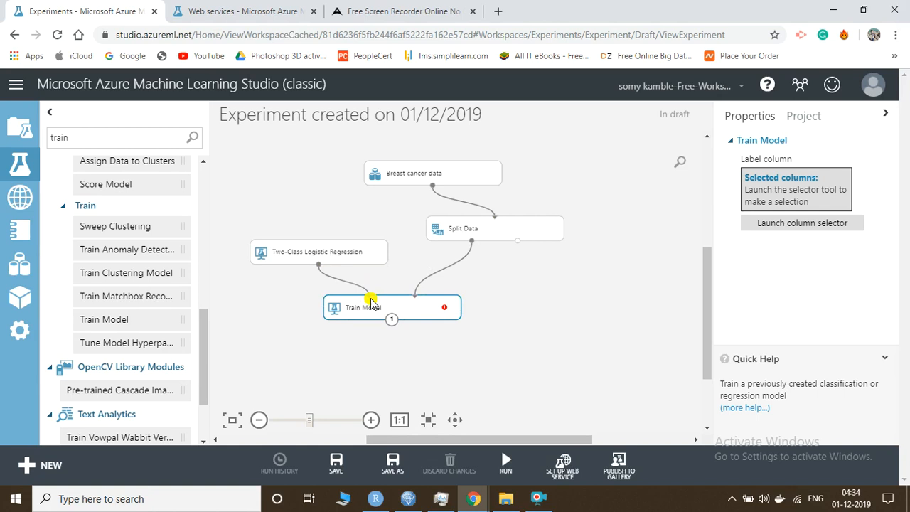
{"action": "scroll", "coordinate": [506, 307], "scroll_direction": "down", "scroll_amount": 1}
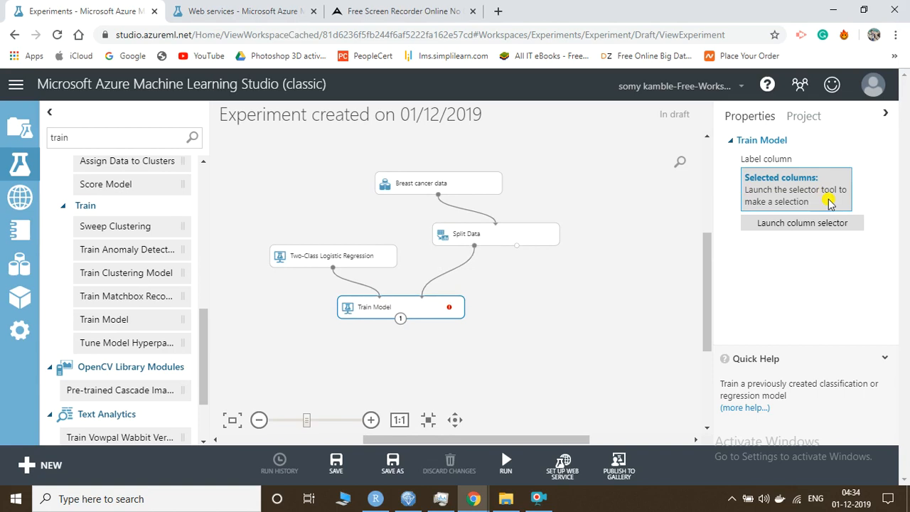
Choose Class as Train Model's label column using the column selector's include rule
{"action": "left_click", "coordinate": [801, 224]}
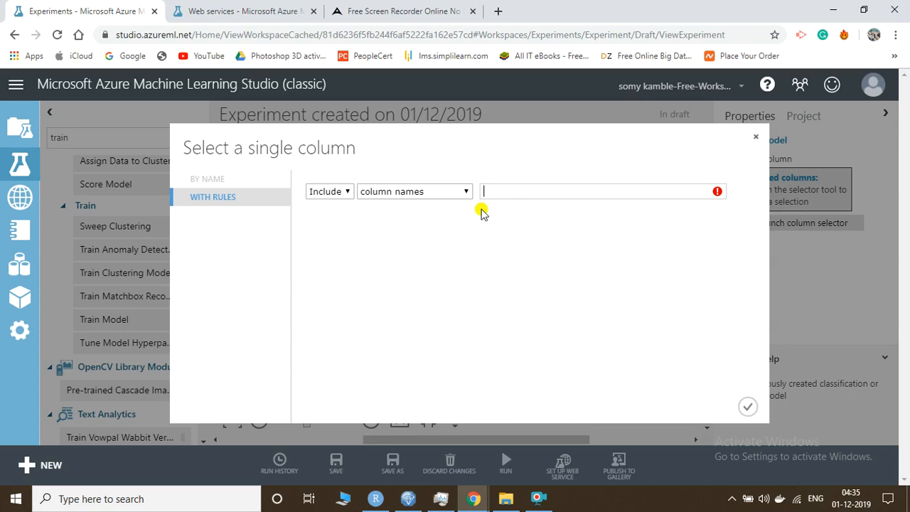
{"action": "left_click", "coordinate": [347, 193]}
{"action": "left_click", "coordinate": [347, 190]}
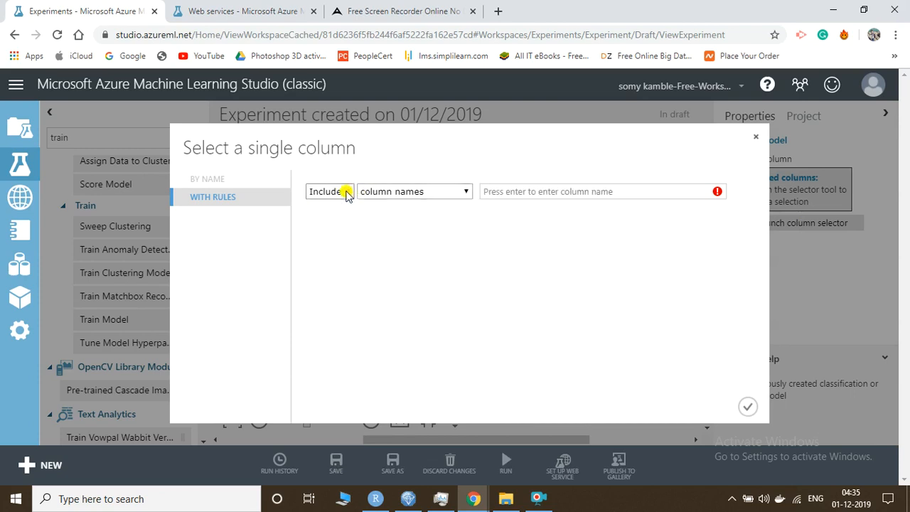
{"action": "left_click", "coordinate": [505, 192]}
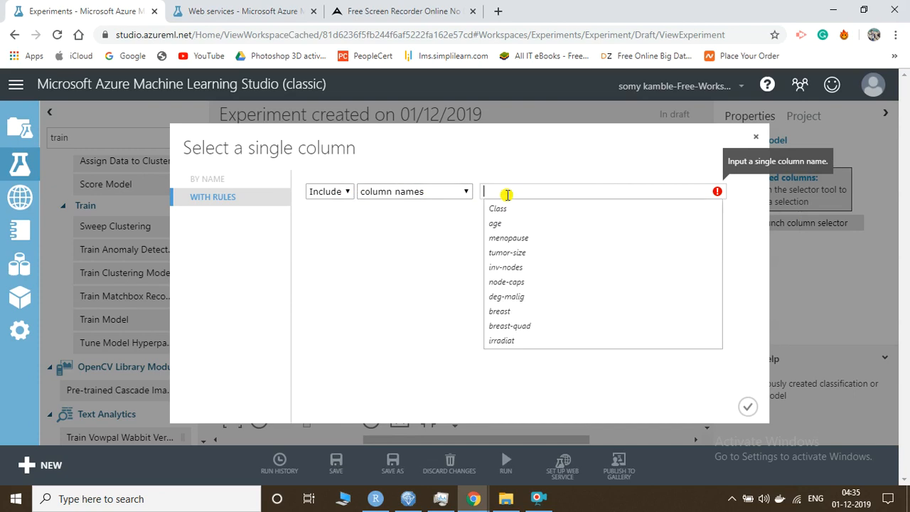
{"action": "type", "text": "\"Clas"}
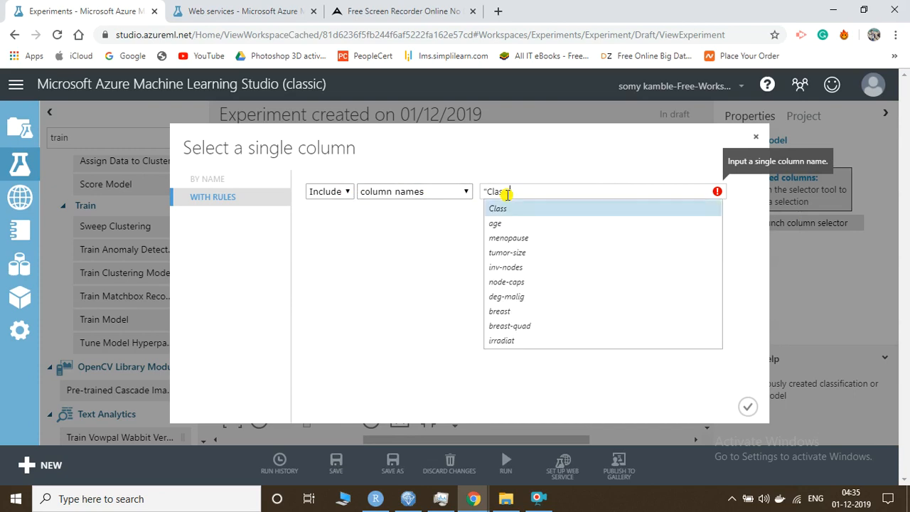
{"action": "key", "text": "Return"}
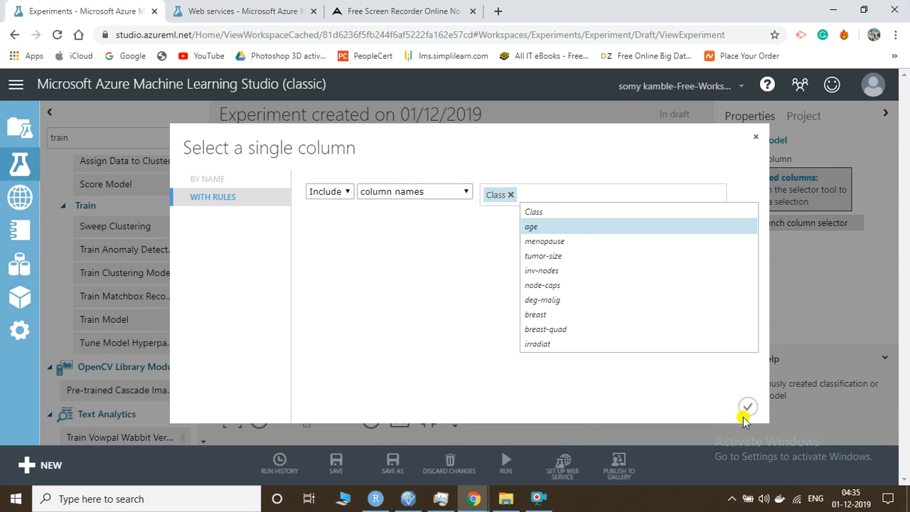
{"action": "left_click", "coordinate": [746, 408]}
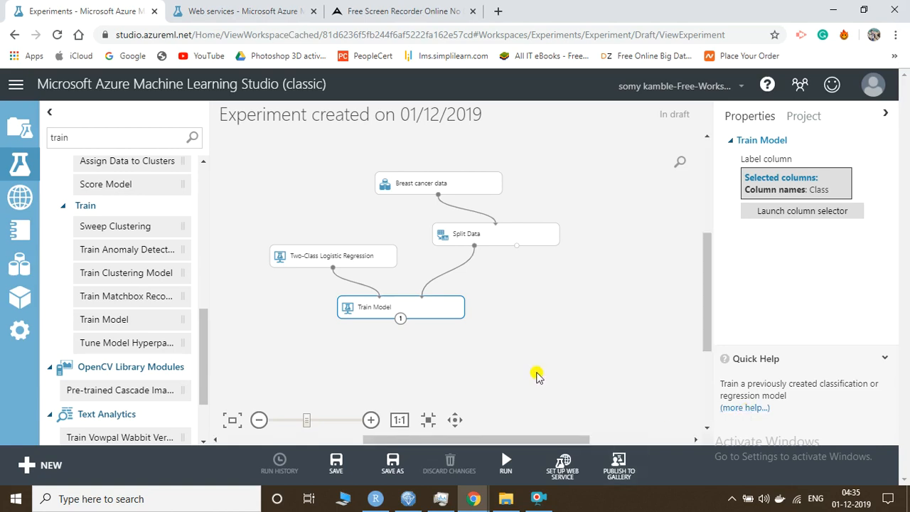
Search the module palette for 'score' and place a Score Model module below Train Model
{"action": "scroll", "coordinate": [537, 376], "scroll_direction": "down", "scroll_amount": 1}
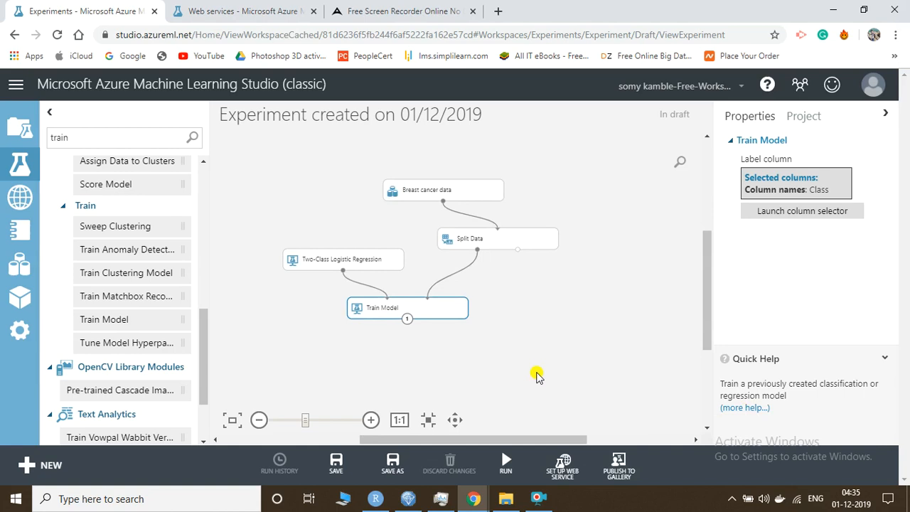
{"action": "double_click", "coordinate": [145, 138]}
{"action": "key", "text": "BackSpace"}
{"action": "type", "text": "score"}
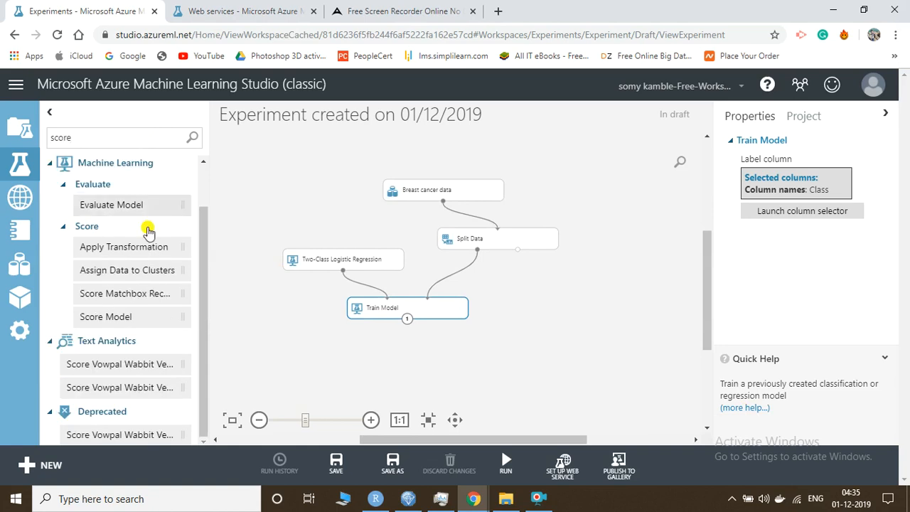
{"action": "left_click_drag", "start_coordinate": [129, 317], "coordinate": [506, 365]}
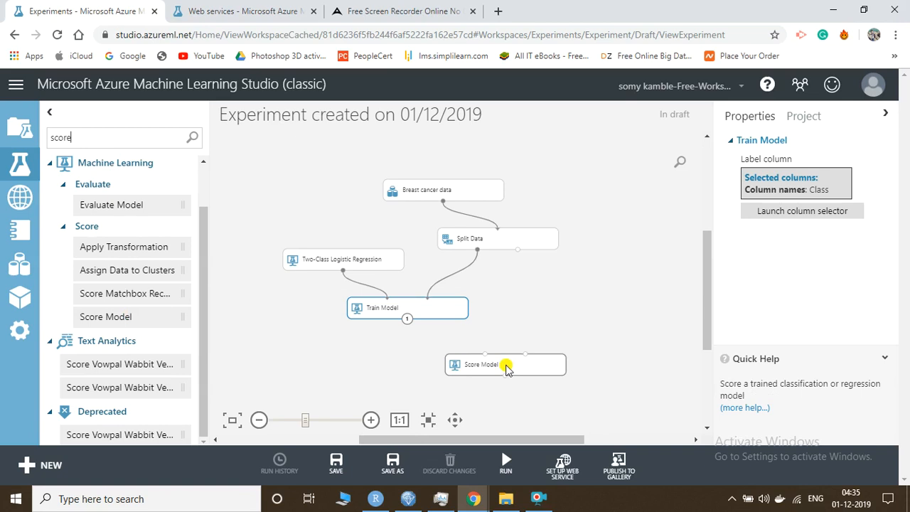
{"action": "left_click", "coordinate": [506, 367]}
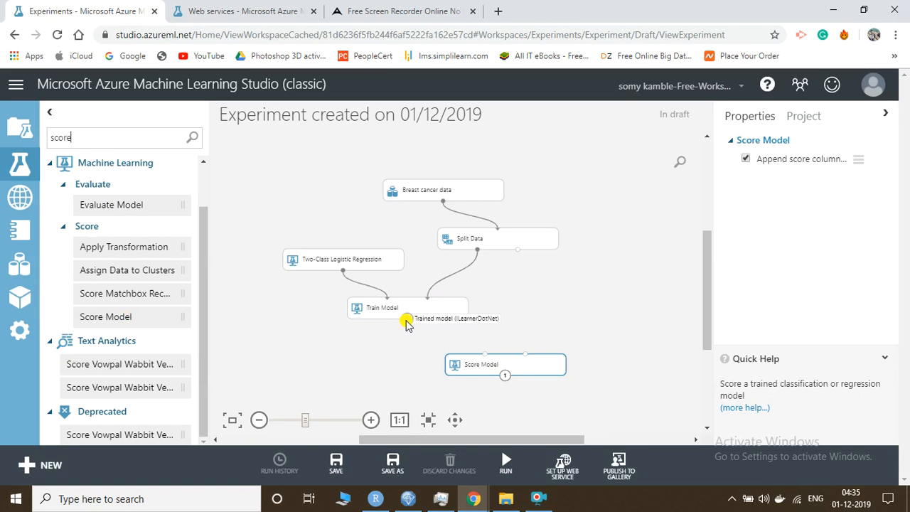
Connect Train Model's output and Split Data's right output to Score Model's inputs
{"action": "left_click_drag", "start_coordinate": [406, 320], "coordinate": [489, 357]}
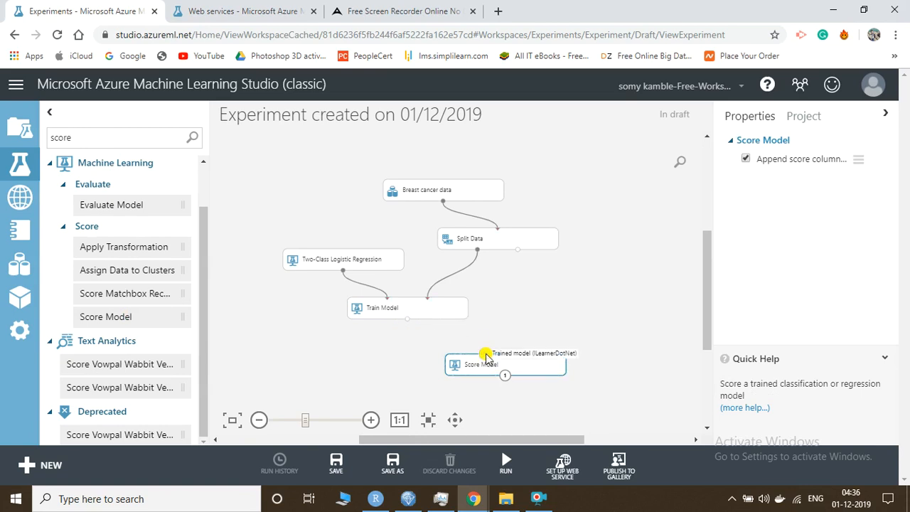
{"action": "left_click_drag", "start_coordinate": [408, 319], "coordinate": [484, 359]}
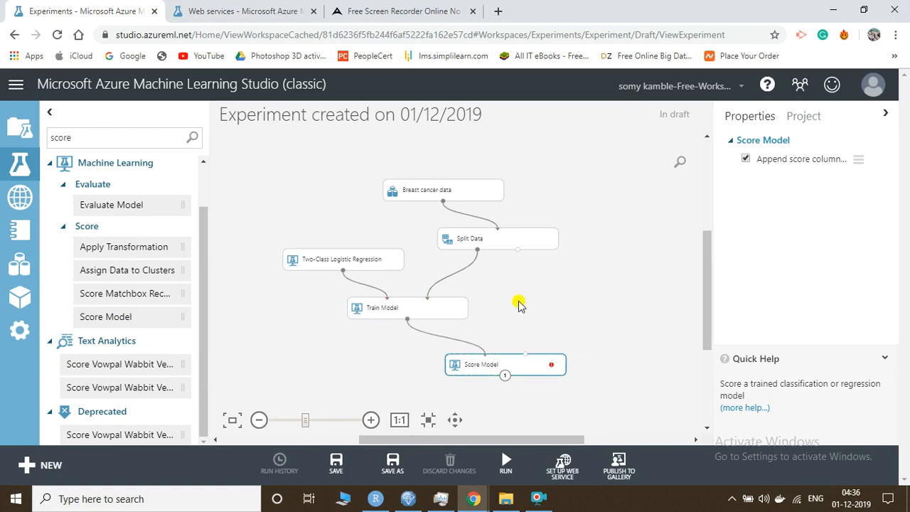
{"action": "left_click_drag", "start_coordinate": [519, 253], "coordinate": [528, 362]}
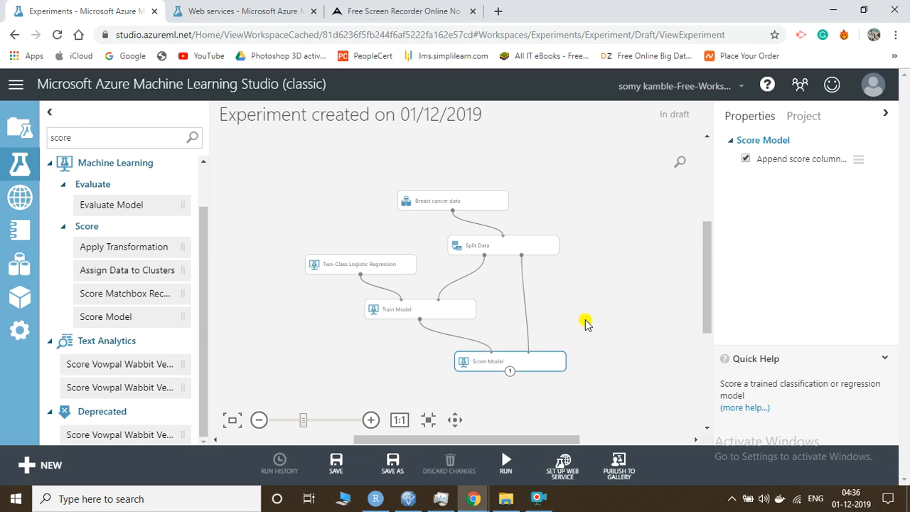
{"action": "left_click_drag", "start_coordinate": [315, 423], "coordinate": [330, 424]}
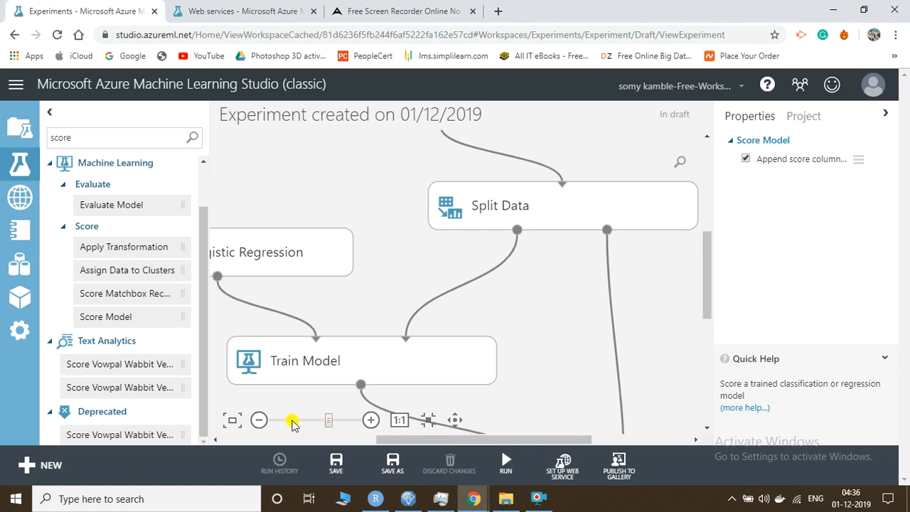
Drop an Evaluate Model module from the Evaluate group onto the experiment canvas
{"action": "left_click", "coordinate": [260, 421]}
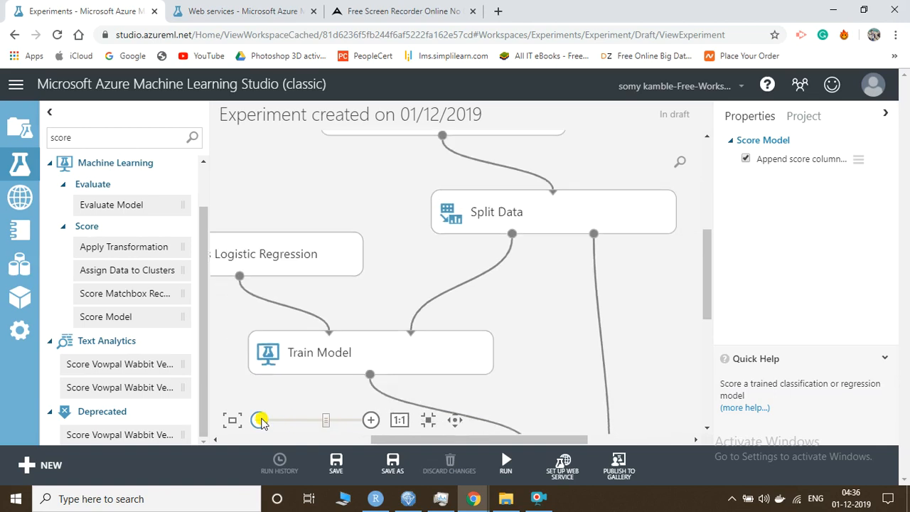
{"action": "left_click", "coordinate": [260, 421]}
{"action": "left_click", "coordinate": [261, 420]}
{"action": "left_click", "coordinate": [260, 420]}
{"action": "left_click", "coordinate": [260, 421]}
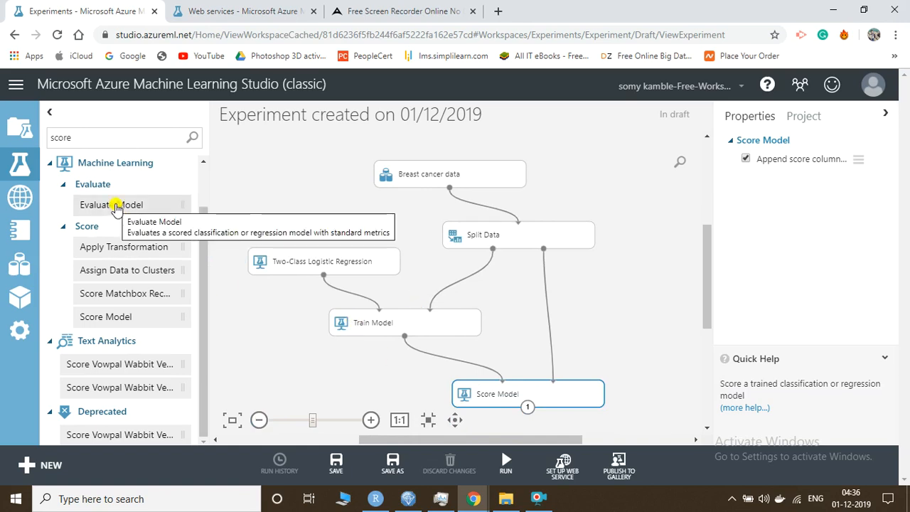
{"action": "left_click_drag", "start_coordinate": [116, 206], "coordinate": [641, 327]}
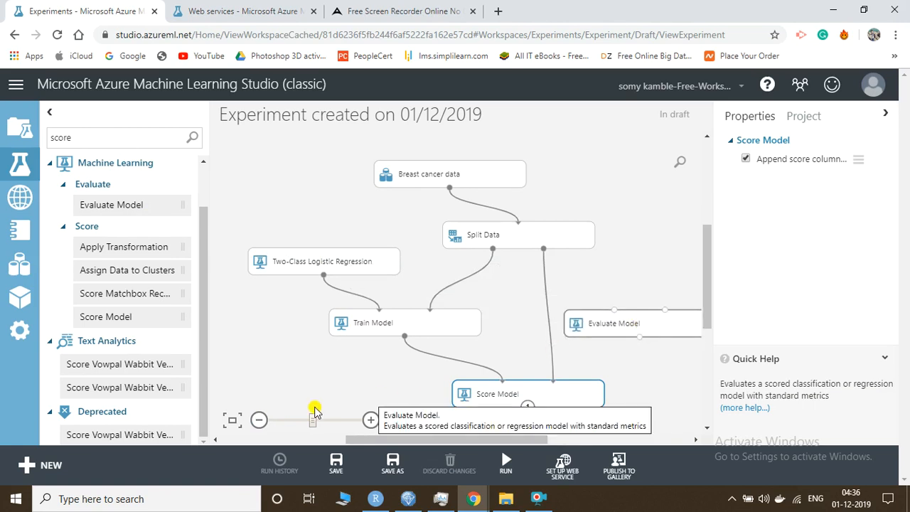
Move Evaluate Model below Score Model and link the Scored dataset output to its left input
{"action": "left_click", "coordinate": [259, 420]}
{"action": "left_click", "coordinate": [260, 420]}
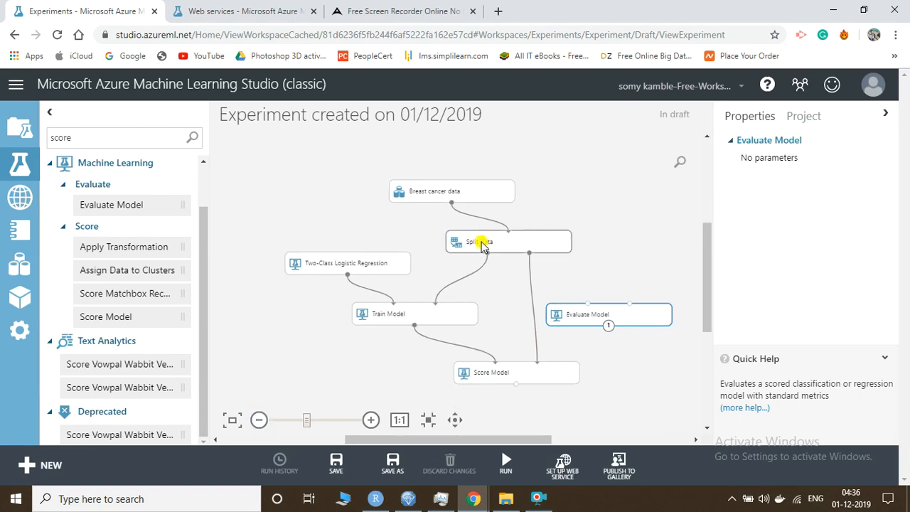
{"action": "left_click_drag", "start_coordinate": [588, 321], "coordinate": [608, 402]}
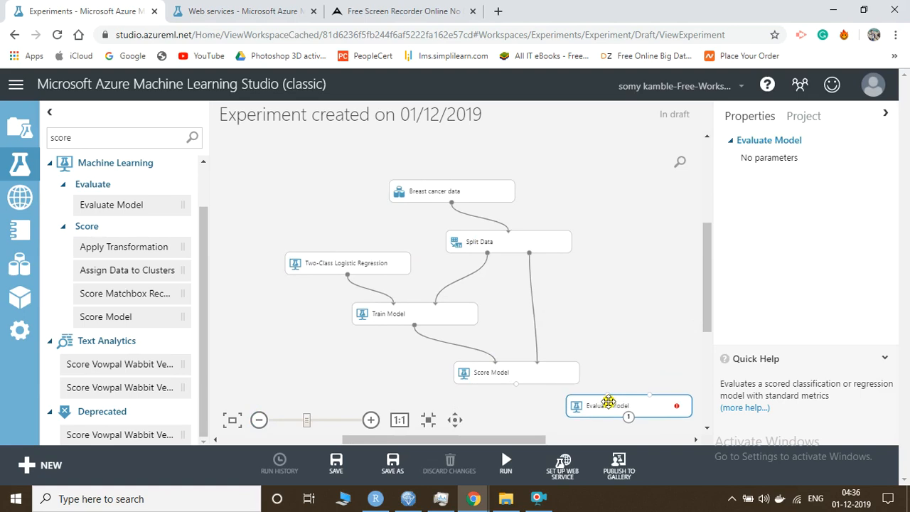
{"action": "left_click_drag", "start_coordinate": [516, 384], "coordinate": [515, 386]}
{"action": "right_click", "coordinate": [515, 386]}
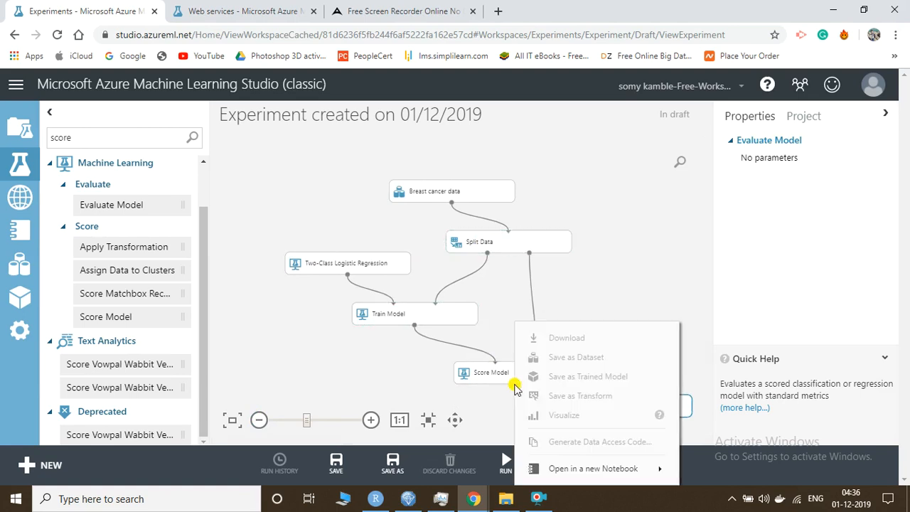
{"action": "left_click", "coordinate": [491, 403]}
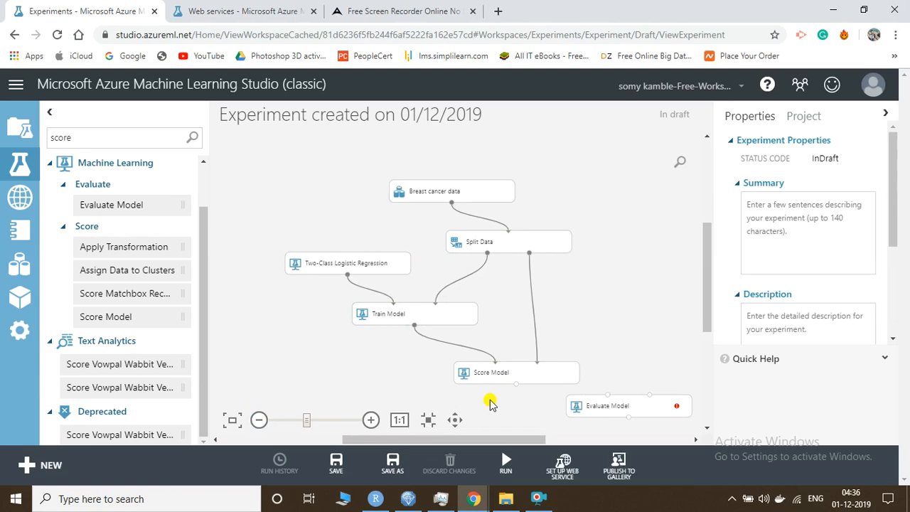
{"action": "left_click_drag", "start_coordinate": [516, 384], "coordinate": [608, 399]}
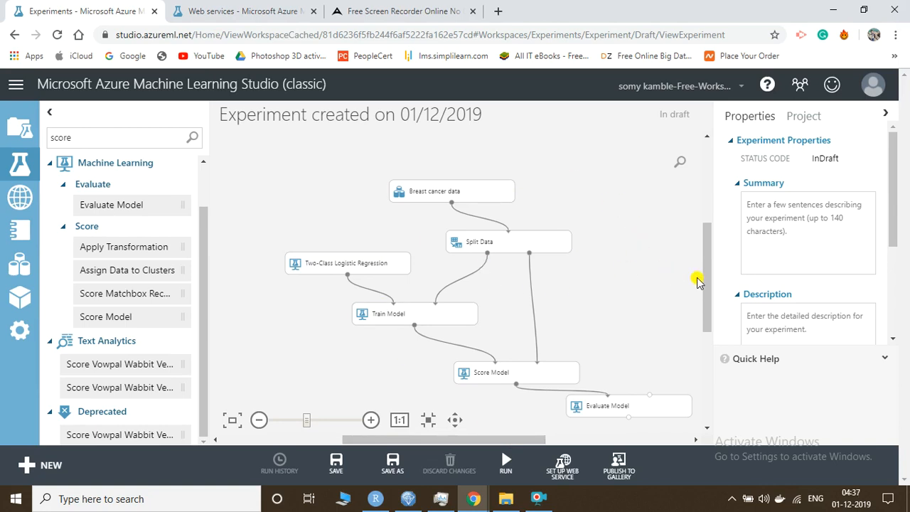
Run the experiment and wait for the Finished running status on every module
{"action": "mouse_move", "coordinate": [507, 462]}
{"action": "left_click", "coordinate": [502, 471]}
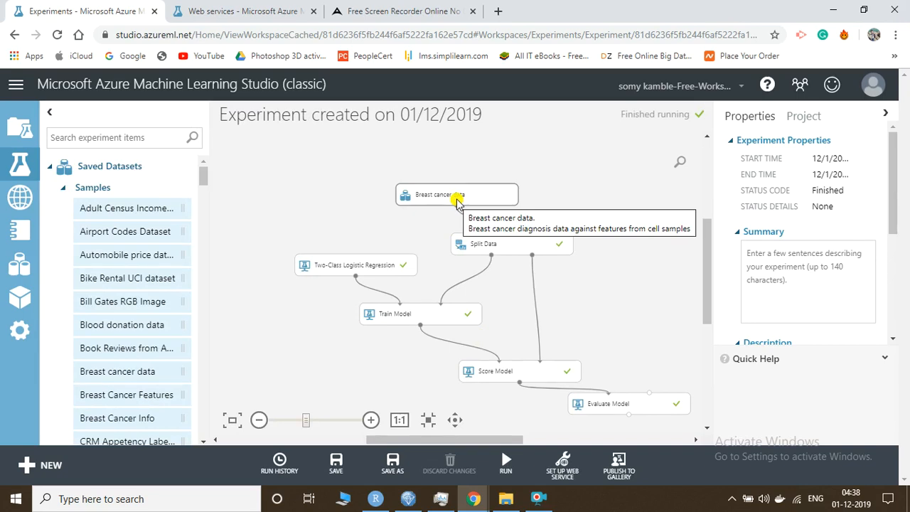
{"action": "left_click_drag", "start_coordinate": [457, 205], "coordinate": [455, 241]}
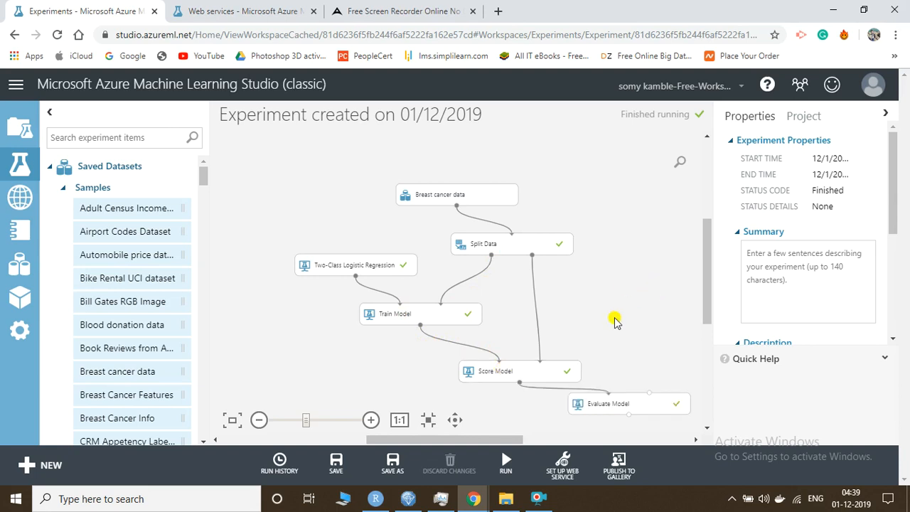
{"action": "scroll", "coordinate": [616, 322], "scroll_direction": "down", "scroll_amount": 1}
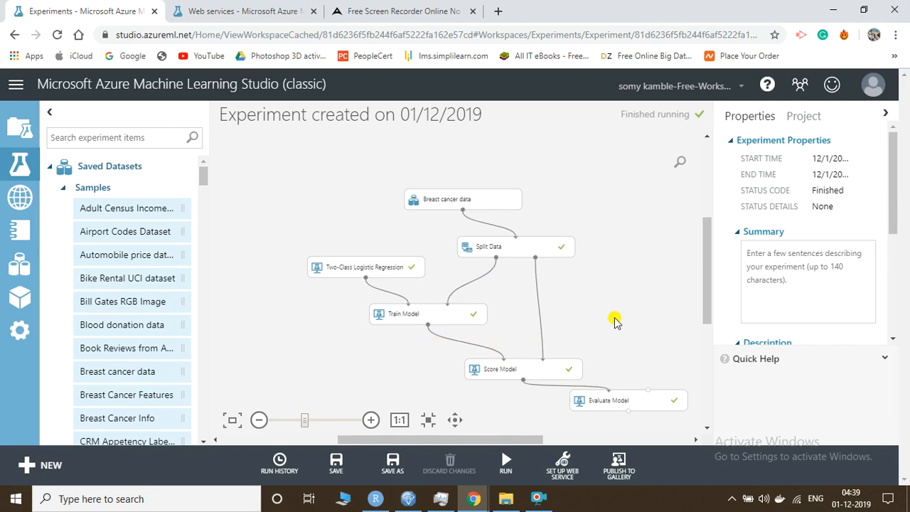
Visualize Evaluate Model's Evaluation results to display the scored dataset's ROC curve
{"action": "left_click", "coordinate": [598, 403]}
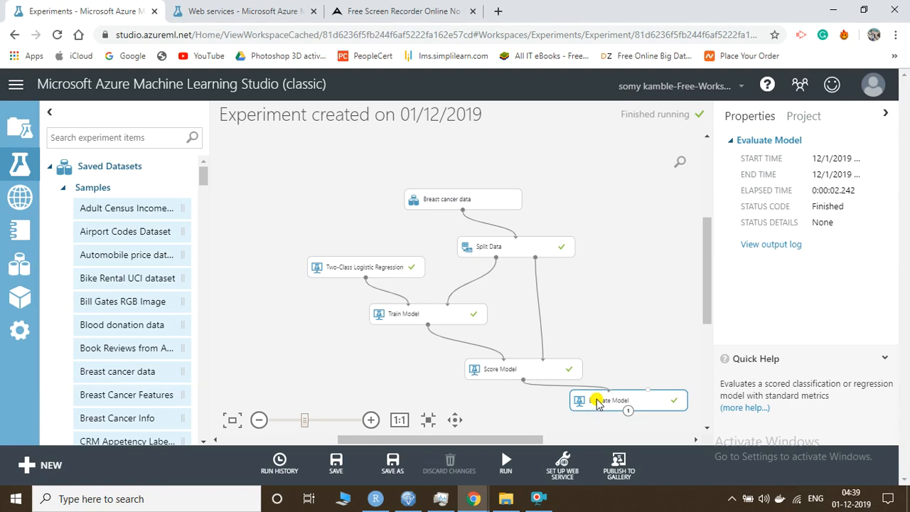
{"action": "right_click", "coordinate": [597, 403]}
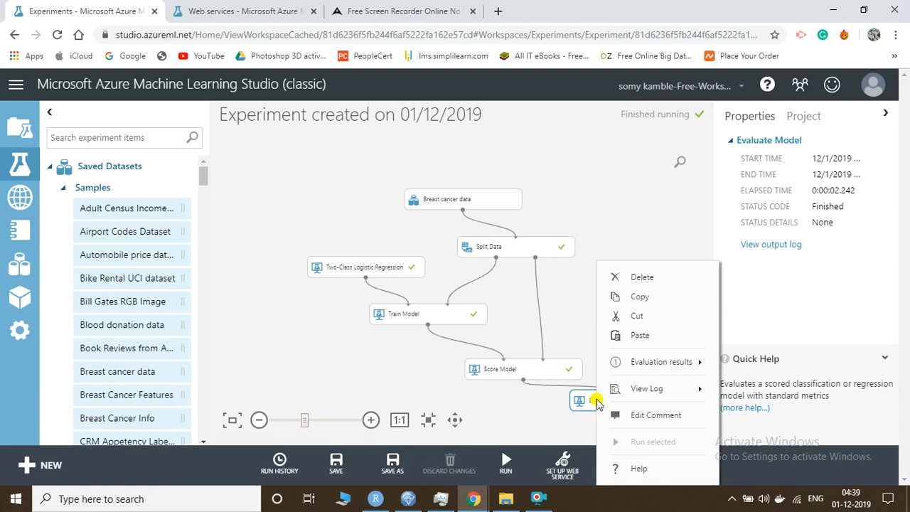
{"action": "mouse_move", "coordinate": [642, 363]}
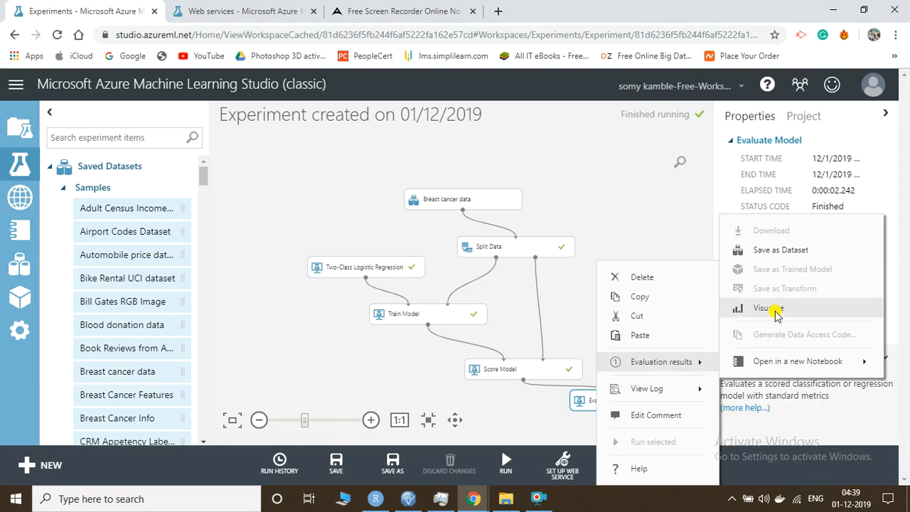
{"action": "left_click", "coordinate": [775, 311]}
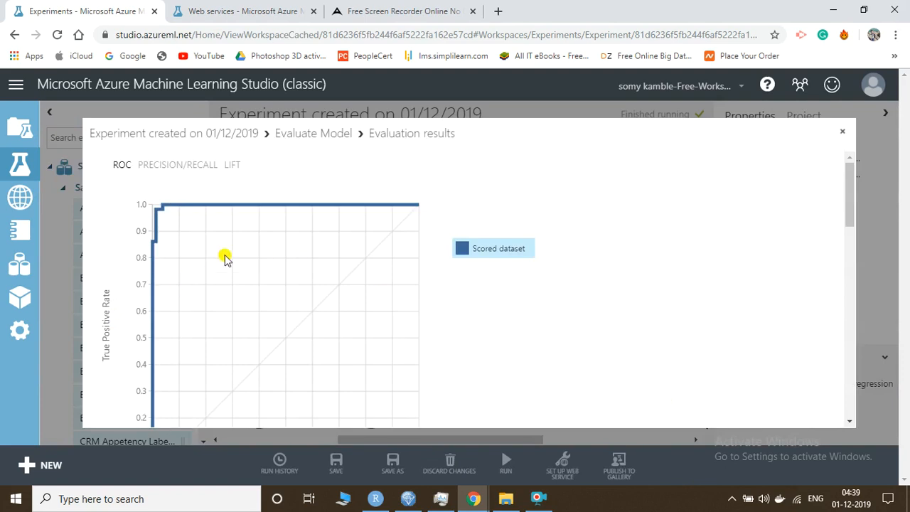
Check the ROC chart and metrics (52 true positives, accuracy 0.949, AUC 0.998), then close the results
{"action": "scroll", "coordinate": [224, 257], "scroll_direction": "down", "scroll_amount": 2}
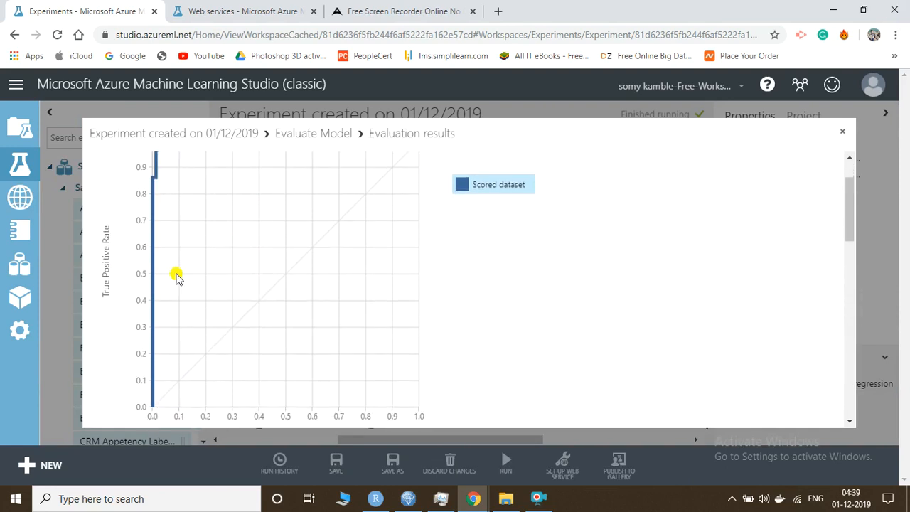
{"action": "scroll", "coordinate": [153, 188], "scroll_direction": "up", "scroll_amount": 2}
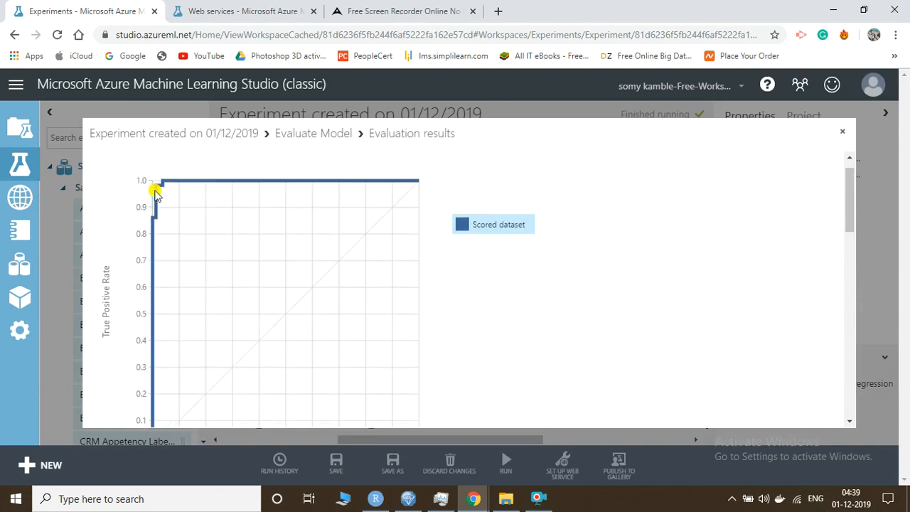
{"action": "scroll", "coordinate": [163, 226], "scroll_direction": "down", "scroll_amount": 3}
{"action": "scroll", "coordinate": [163, 229], "scroll_direction": "down", "scroll_amount": 10}
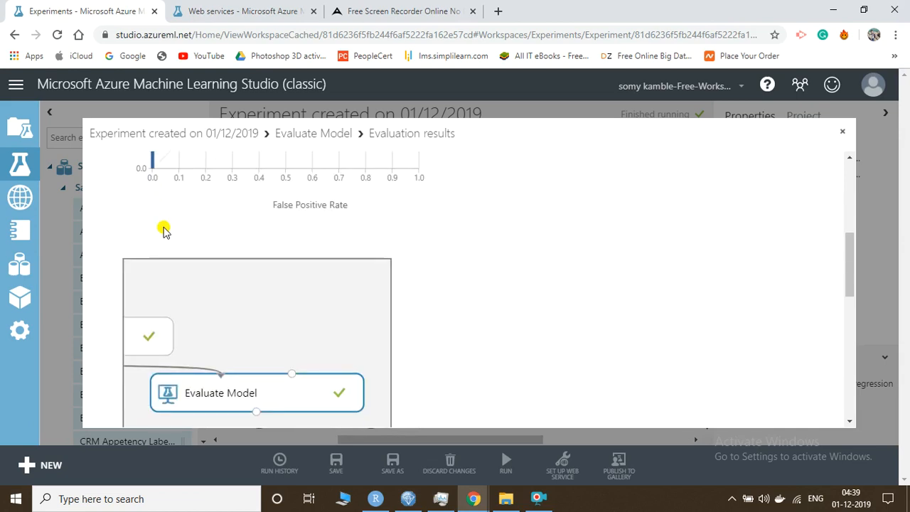
{"action": "scroll", "coordinate": [163, 230], "scroll_direction": "down", "scroll_amount": 8}
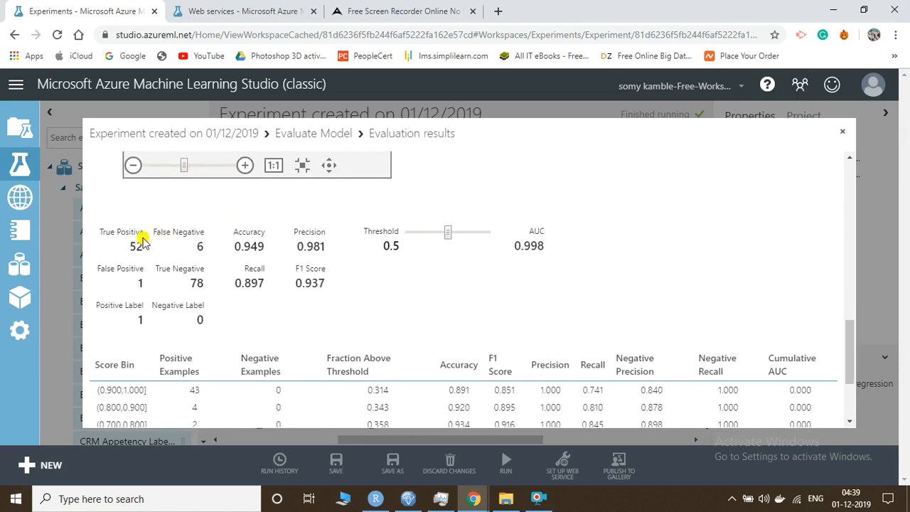
{"action": "left_click_drag", "start_coordinate": [127, 246], "coordinate": [207, 245]}
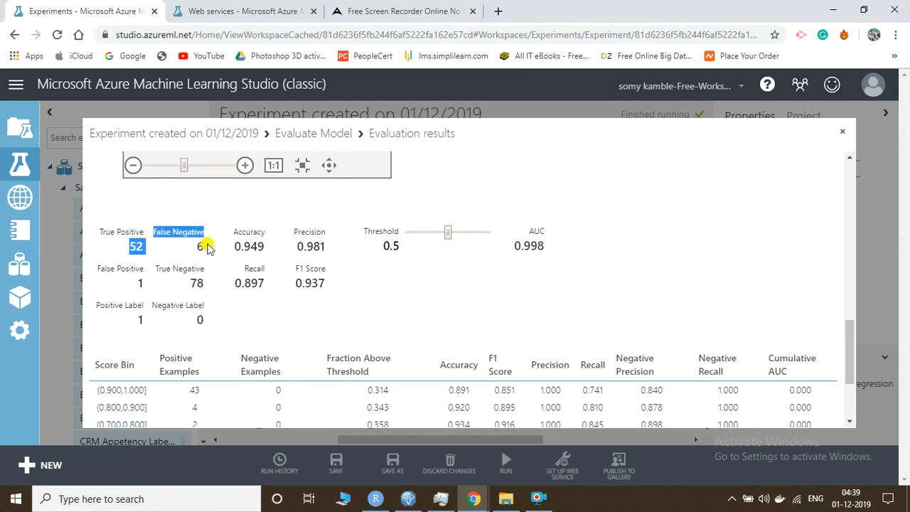
{"action": "left_click", "coordinate": [202, 244]}
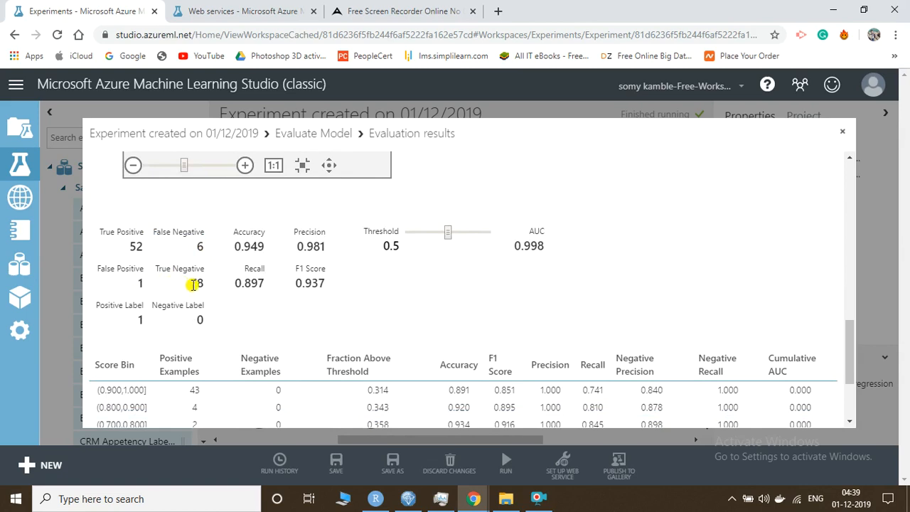
{"action": "left_click_drag", "start_coordinate": [236, 246], "coordinate": [319, 284]}
{"action": "scroll", "coordinate": [319, 284], "scroll_direction": "down", "scroll_amount": 2}
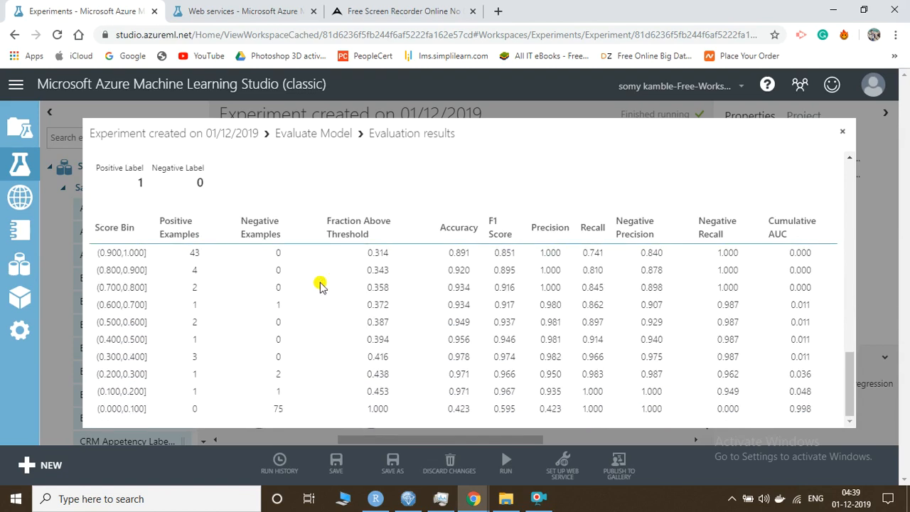
{"action": "scroll", "coordinate": [320, 284], "scroll_direction": "up", "scroll_amount": 10}
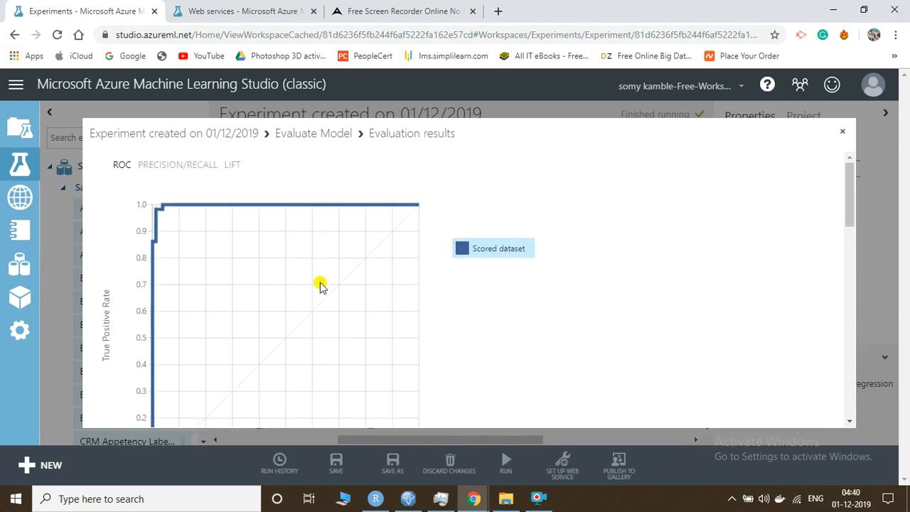
{"action": "left_click", "coordinate": [846, 134]}
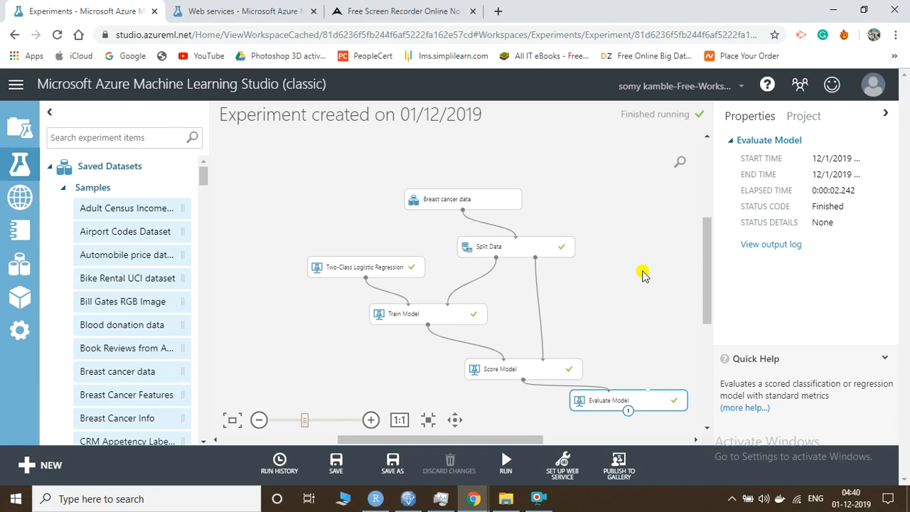
Create a predictive experiment via Set Up Web Service > Predictive Web Service [Recommended]
{"action": "left_click", "coordinate": [562, 467]}
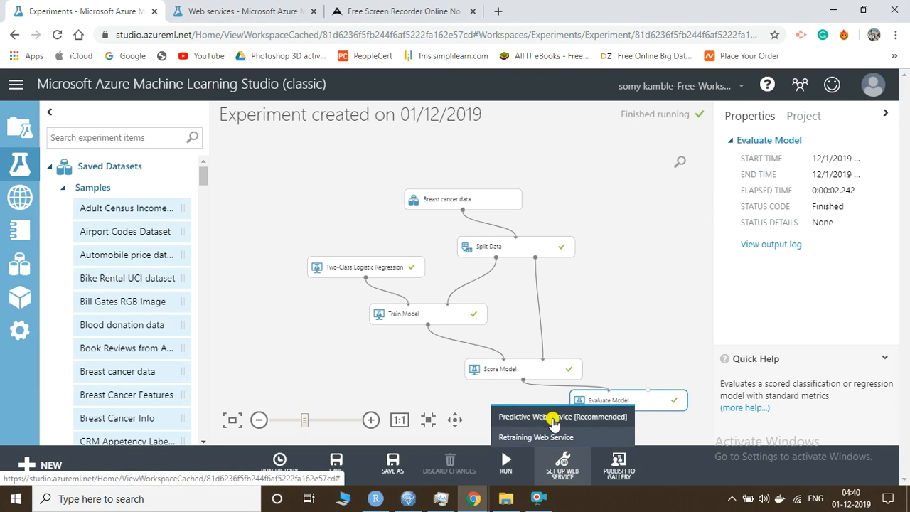
{"action": "left_click", "coordinate": [553, 420]}
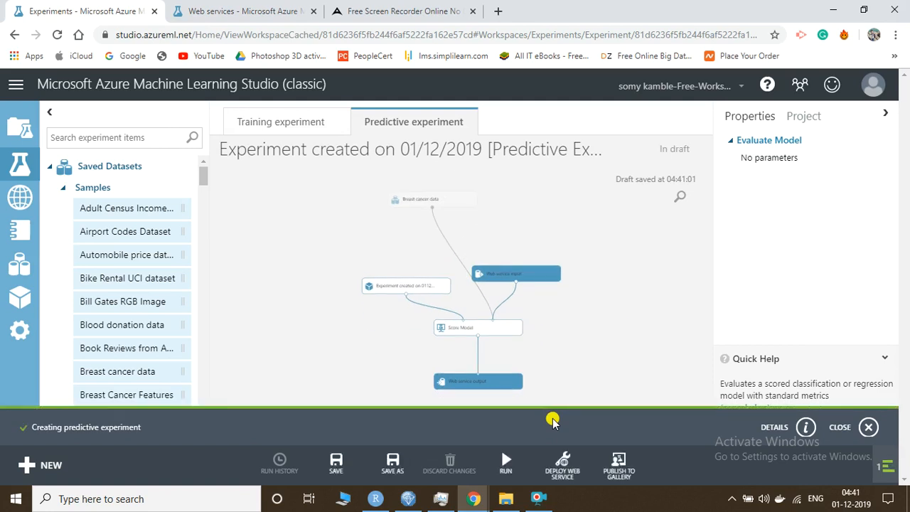
Run the predictive experiment after the must-run deployment error, then deploy it again
{"action": "left_click", "coordinate": [561, 470]}
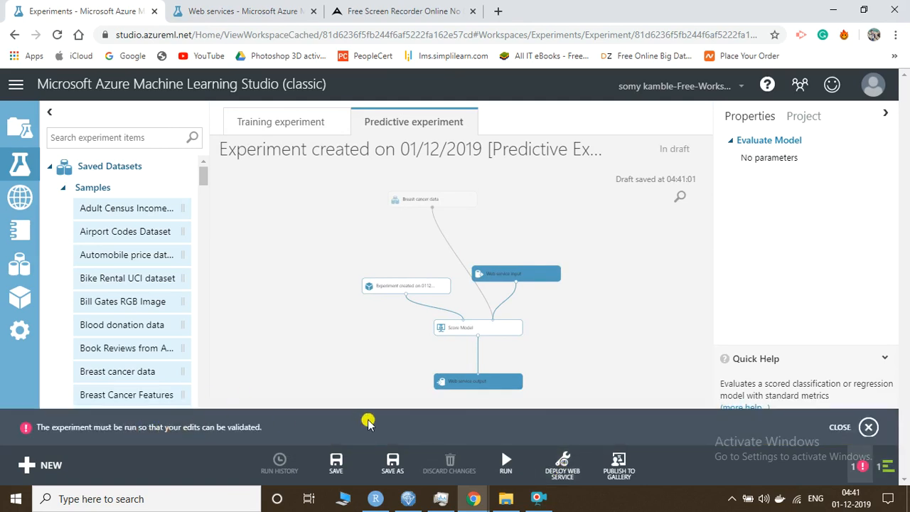
{"action": "mouse_move", "coordinate": [506, 463]}
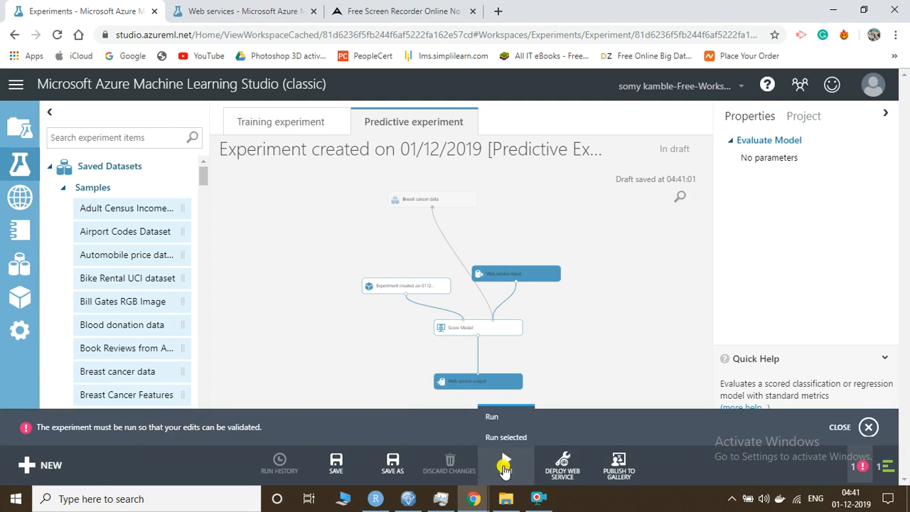
{"action": "left_click", "coordinate": [505, 466]}
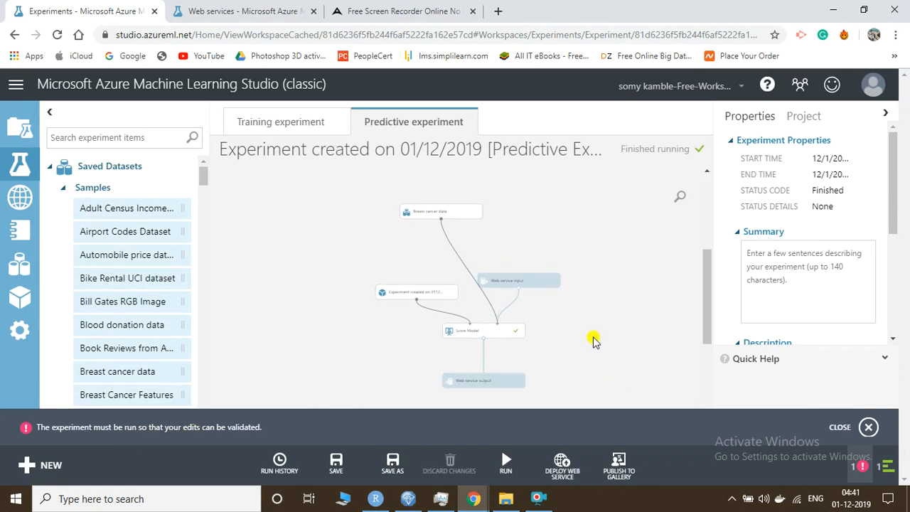
{"action": "left_click", "coordinate": [560, 469]}
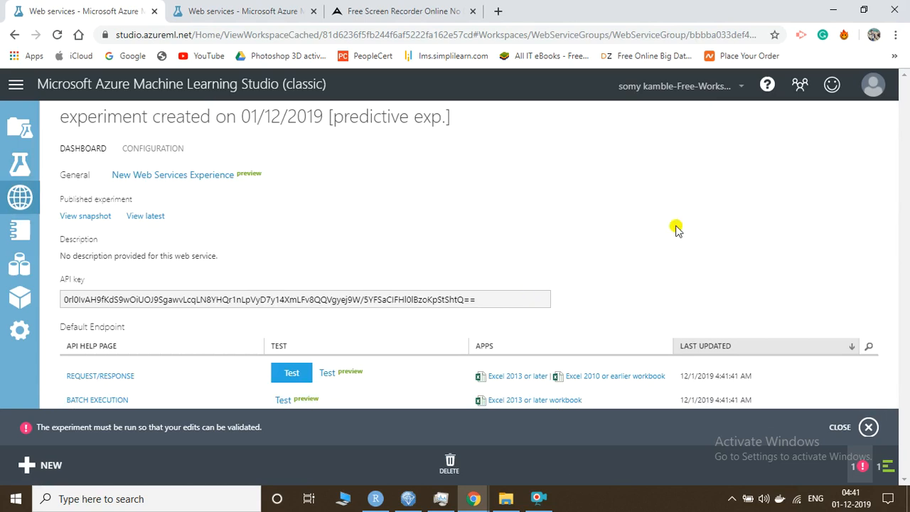
Dismiss the red must-run warning notification bar with CLOSE
{"action": "left_click", "coordinate": [867, 428]}
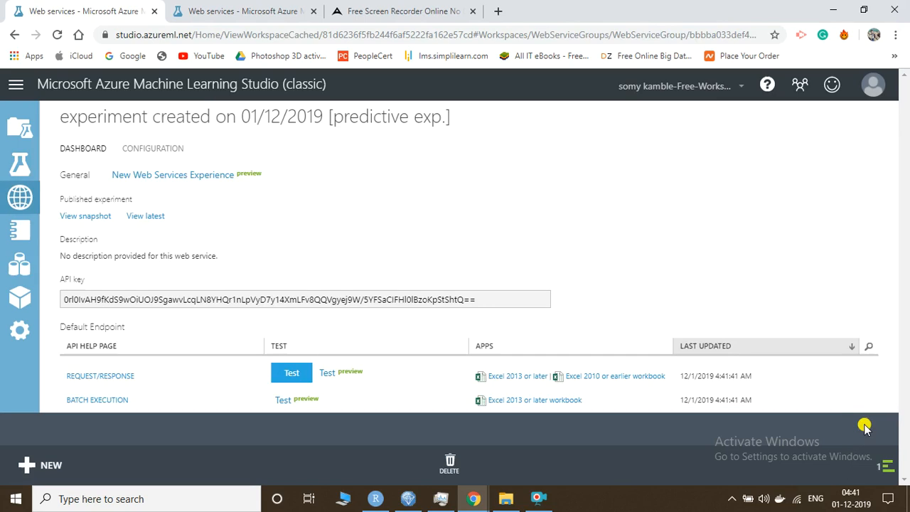
{"action": "left_click", "coordinate": [289, 375]}
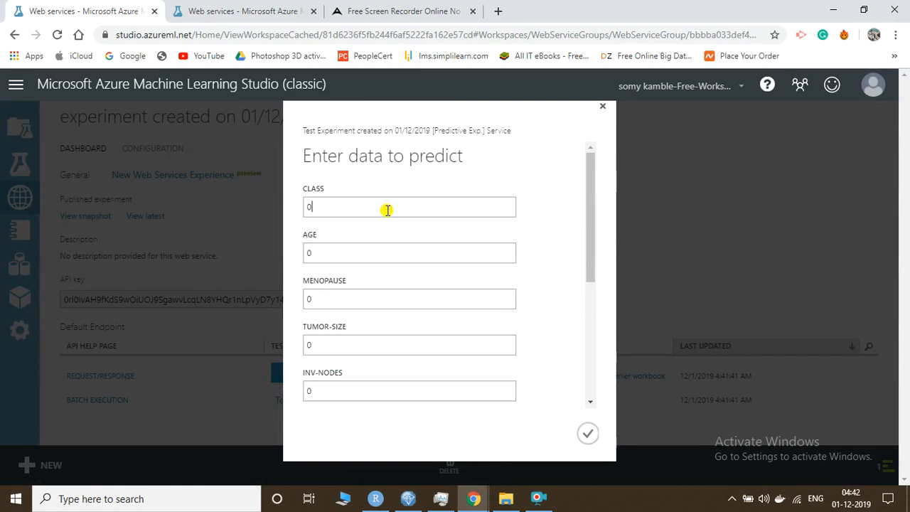
{"action": "scroll", "coordinate": [387, 210], "scroll_direction": "down", "scroll_amount": 3}
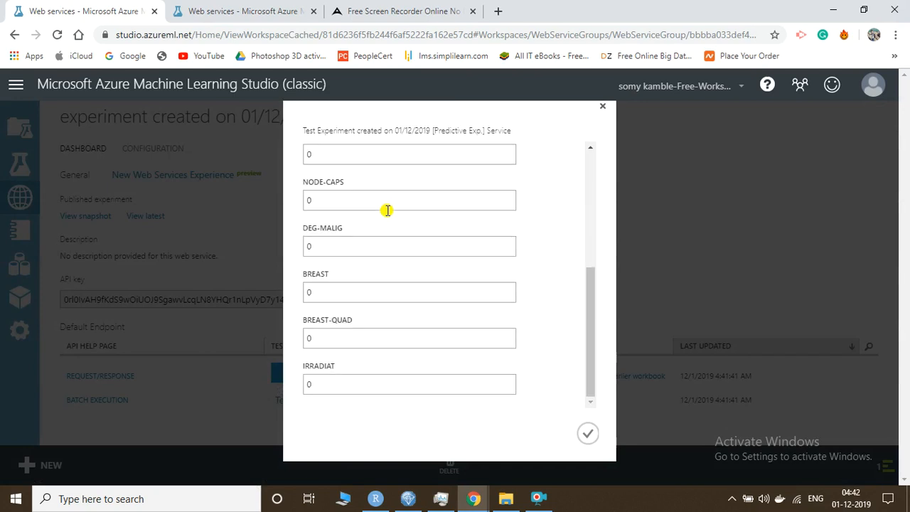
{"action": "scroll", "coordinate": [387, 210], "scroll_direction": "up", "scroll_amount": 3}
{"action": "scroll", "coordinate": [386, 210], "scroll_direction": "down", "scroll_amount": 3}
{"action": "left_click", "coordinate": [602, 109]}
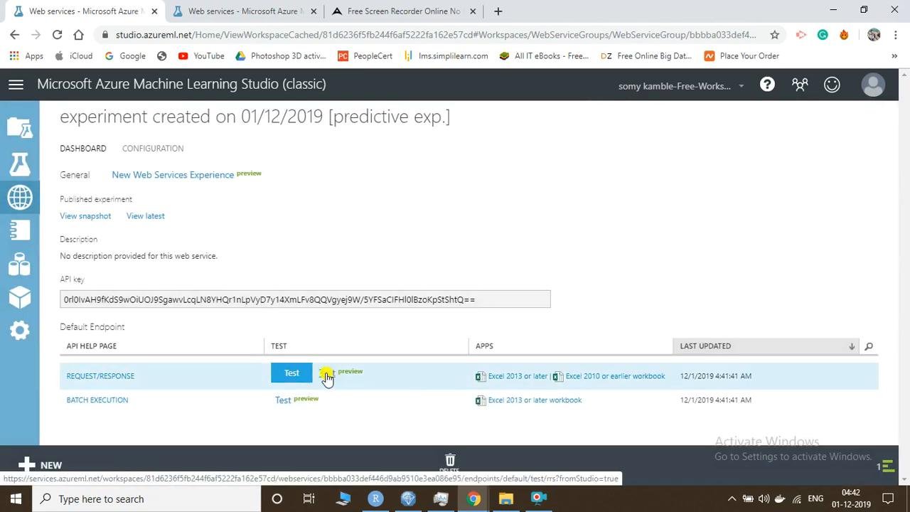
{"action": "left_click", "coordinate": [326, 375]}
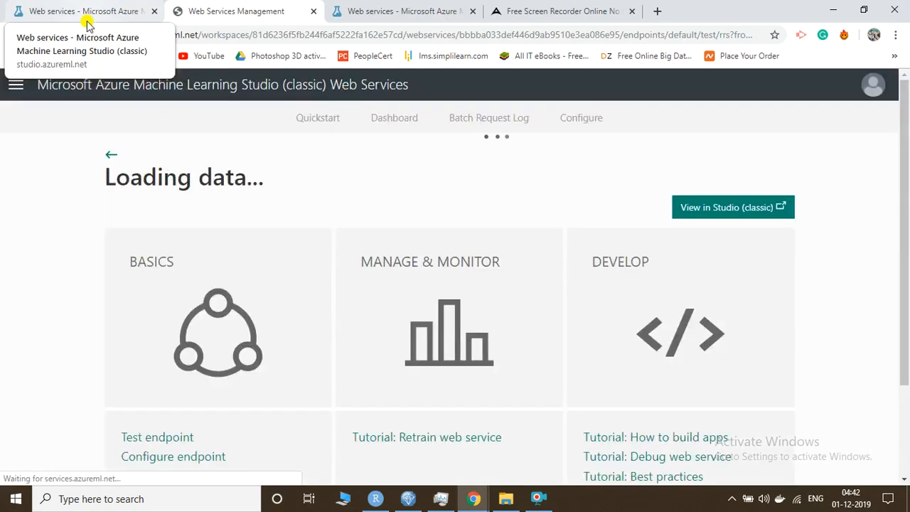
Look over the REQUEST/RESPONSE preview test page, then switch back to the Studio dashboard tab
{"action": "scroll", "coordinate": [249, 247], "scroll_direction": "down", "scroll_amount": 3}
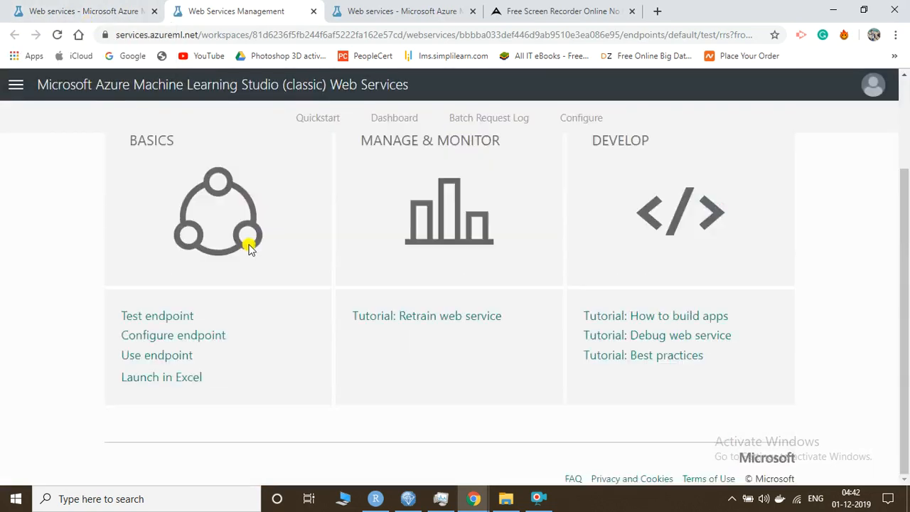
{"action": "scroll", "coordinate": [249, 247], "scroll_direction": "up", "scroll_amount": 3}
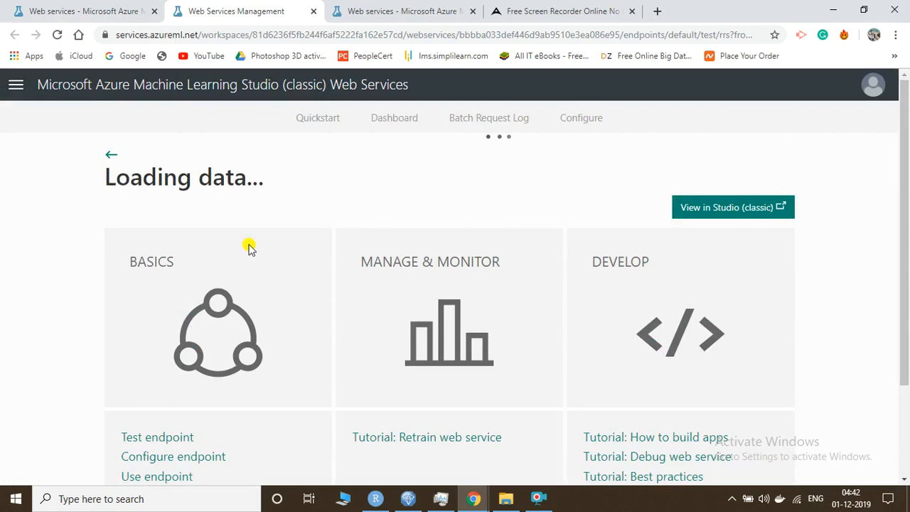
{"action": "left_click", "coordinate": [110, 9]}
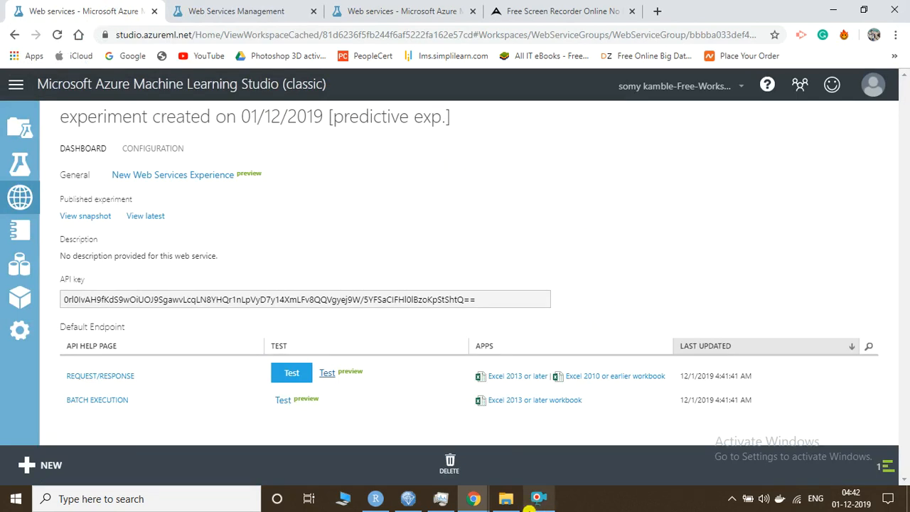
{"action": "left_click", "coordinate": [543, 499]}
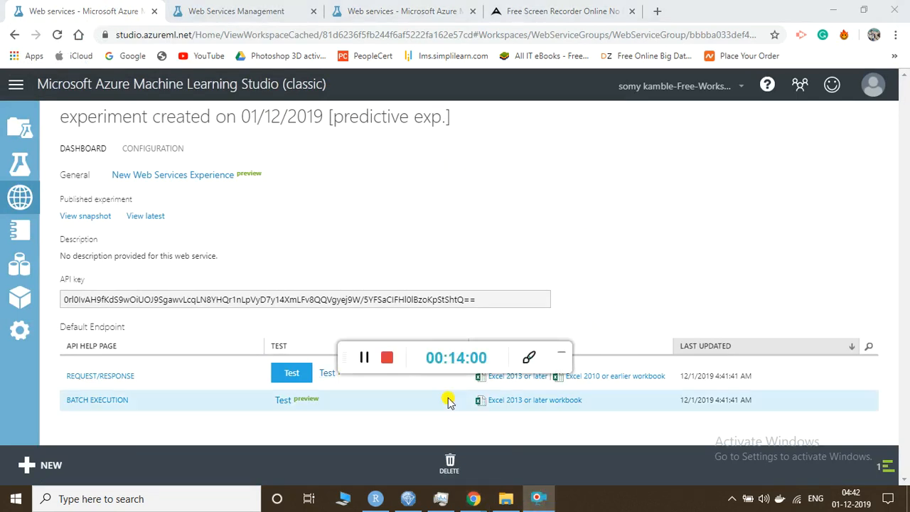